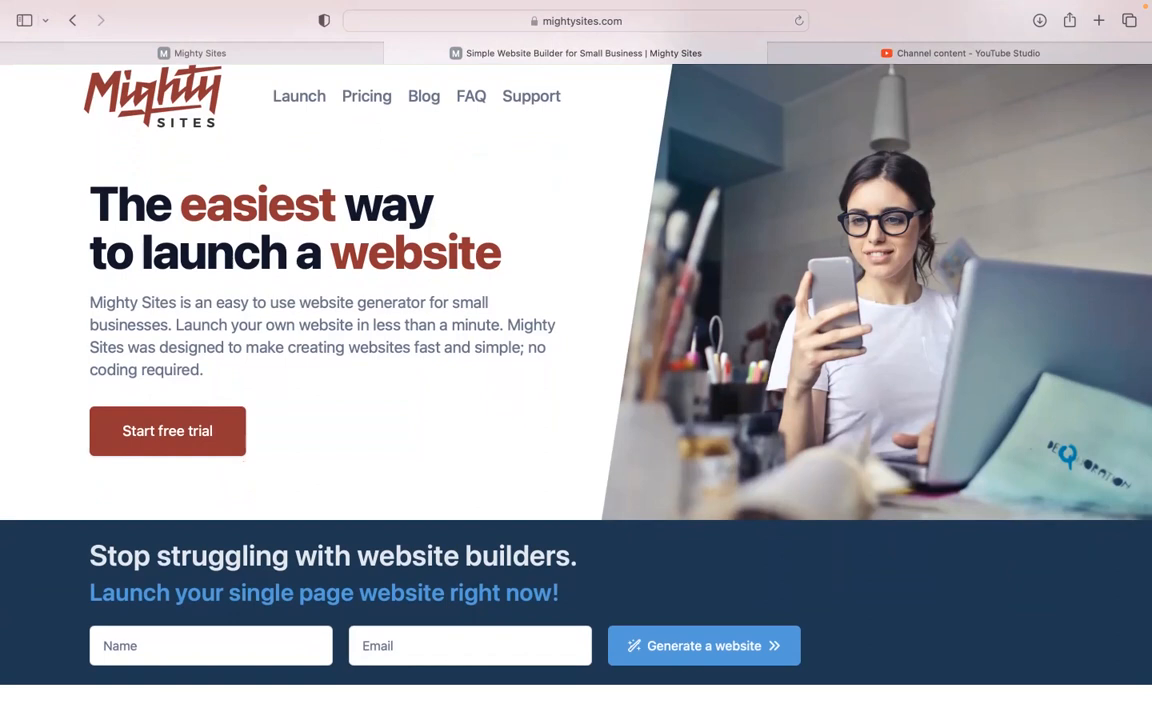
# Browse the mightysites.com homepage, then go to the app's market templates page
pyautogui.scroll(-5, 576, 360)
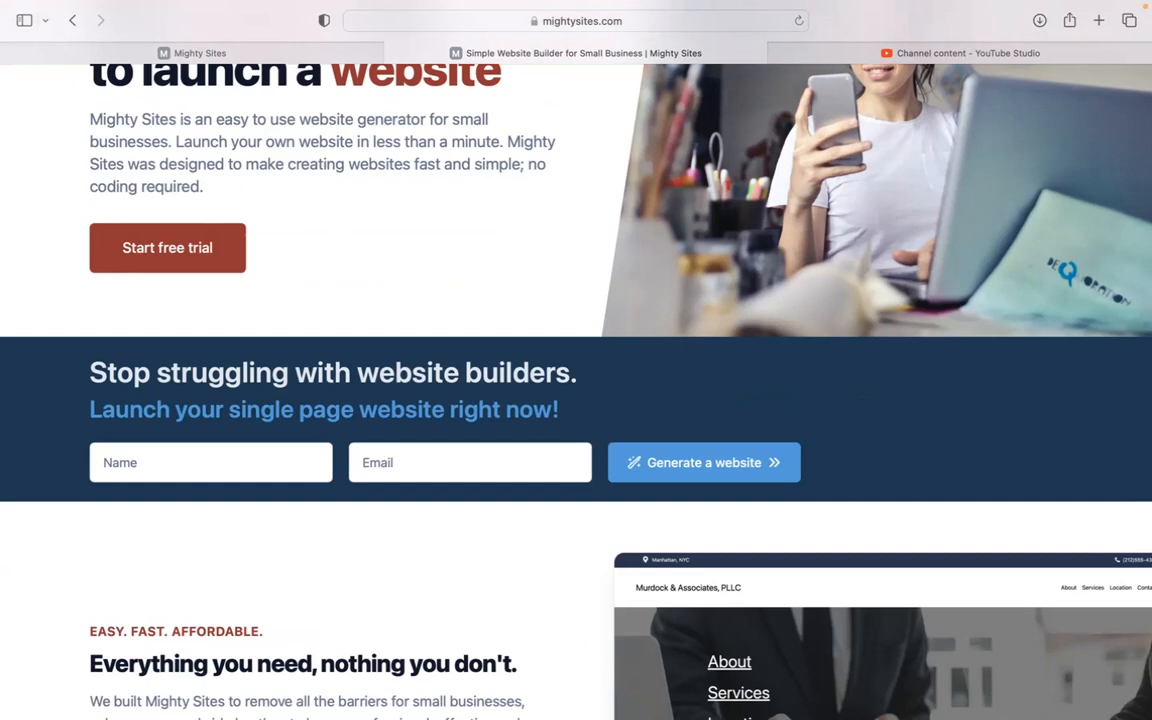
pyautogui.scroll(-2, 576, 360)
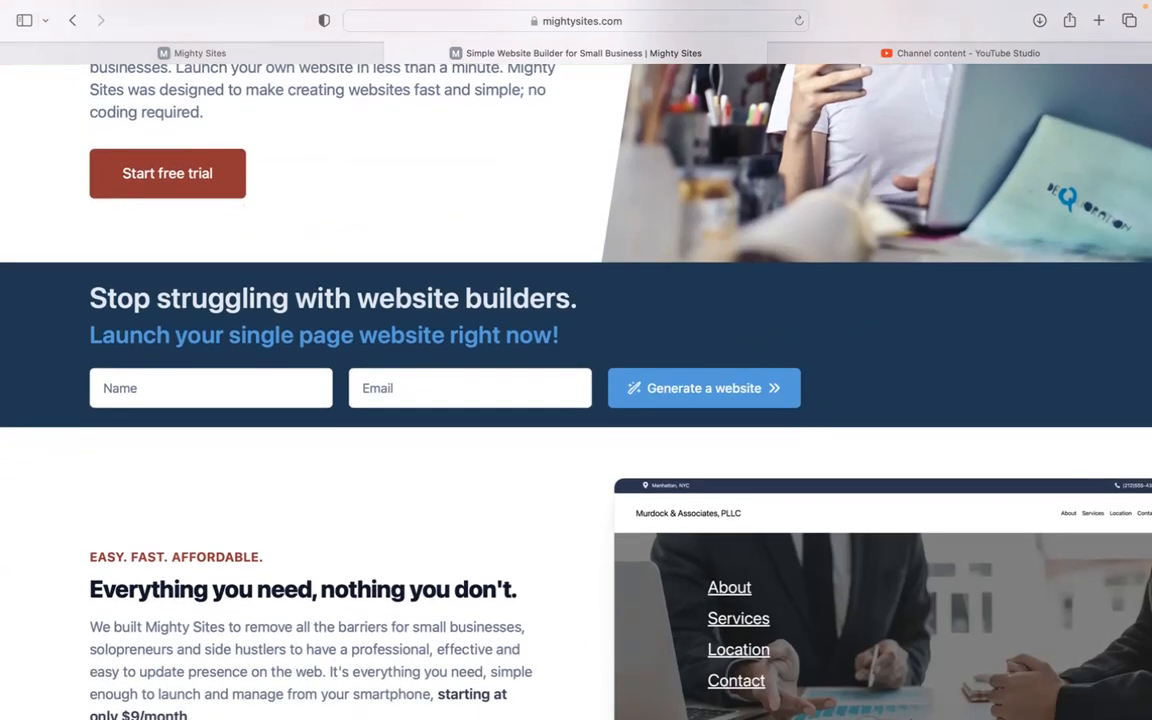
pyautogui.scroll(-7, 576, 360)
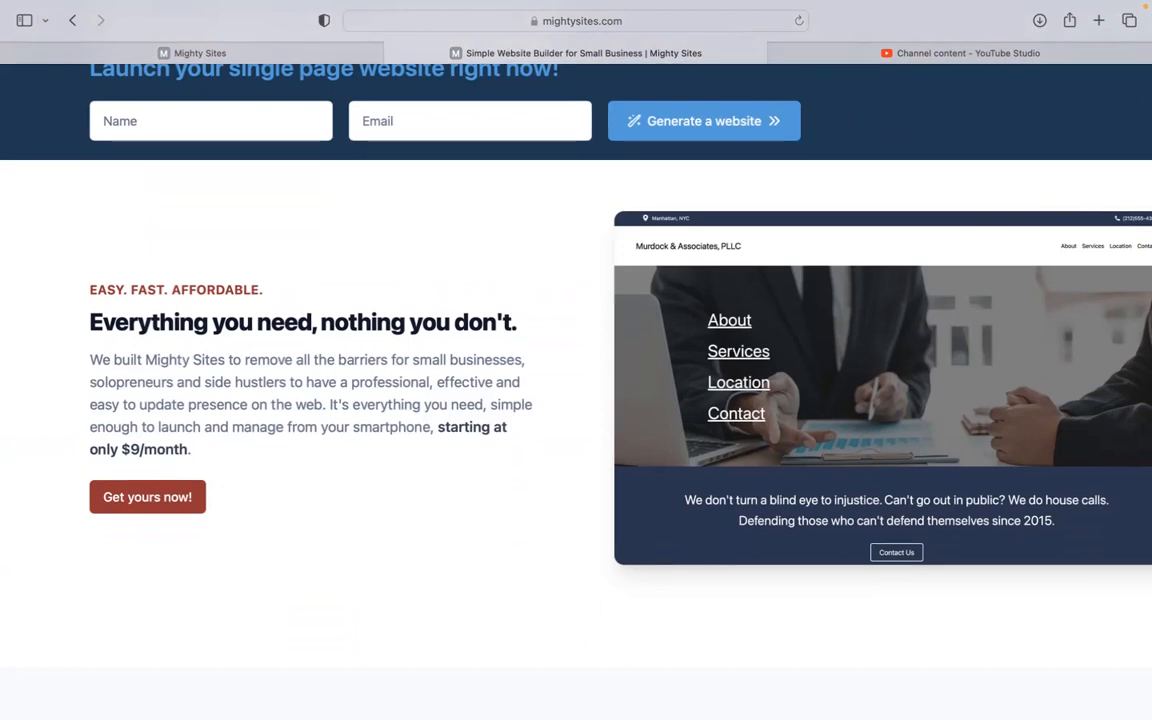
pyautogui.scroll(-3, 576, 360)
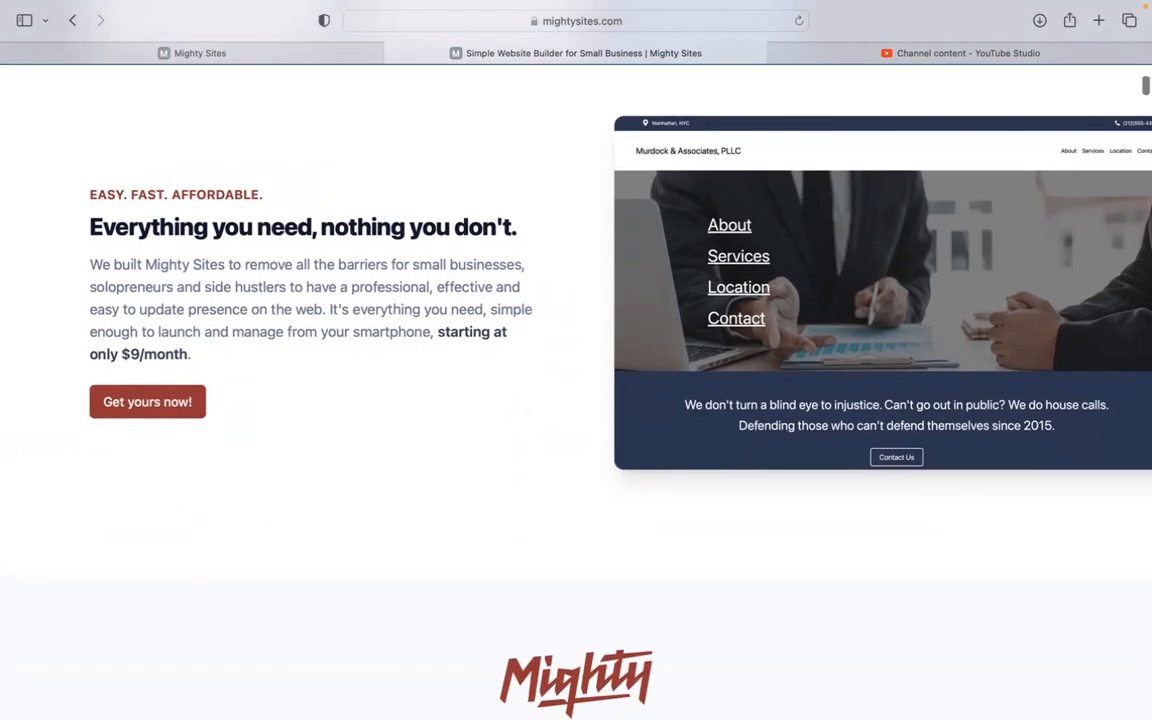
pyautogui.scroll(-2, 576, 360)
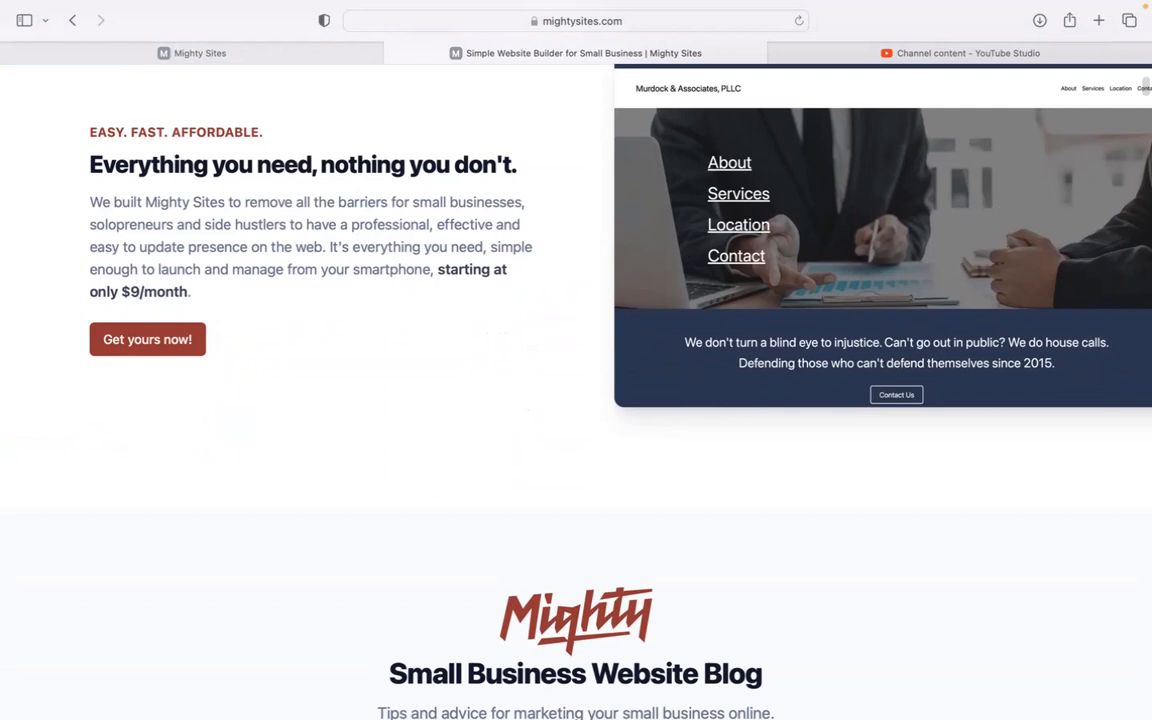
pyautogui.scroll(-1, 576, 360)
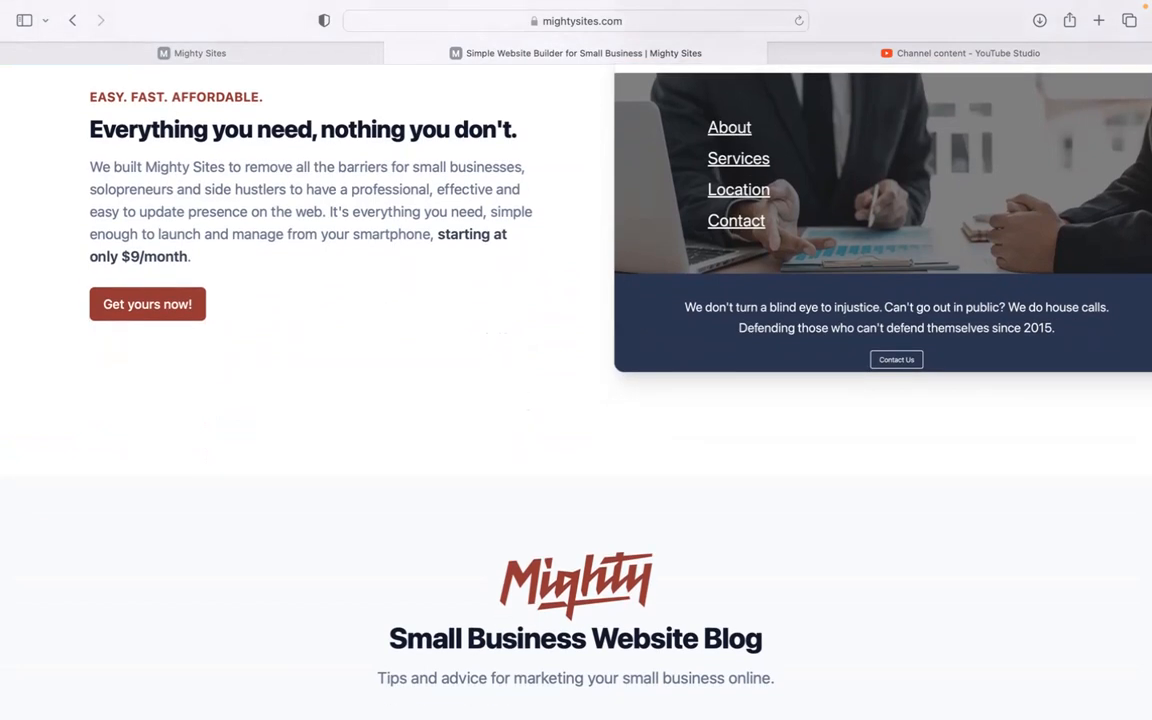
pyautogui.scroll(-8, 576, 360)
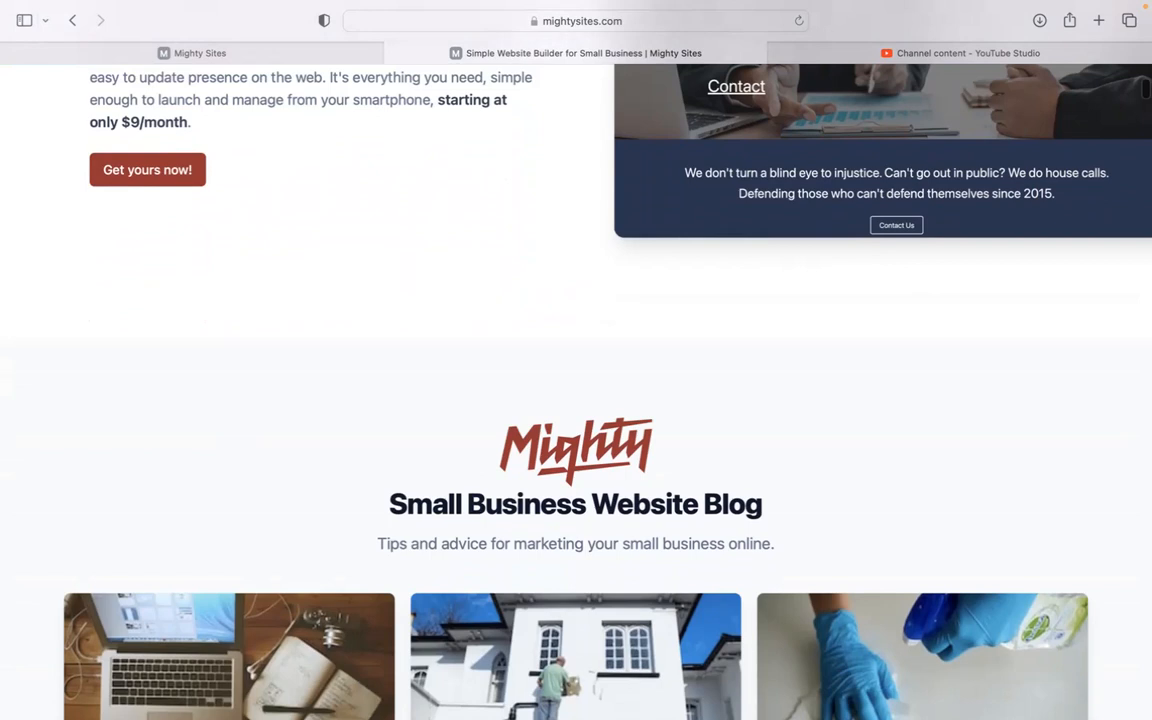
pyautogui.scroll(-9, 576, 360)
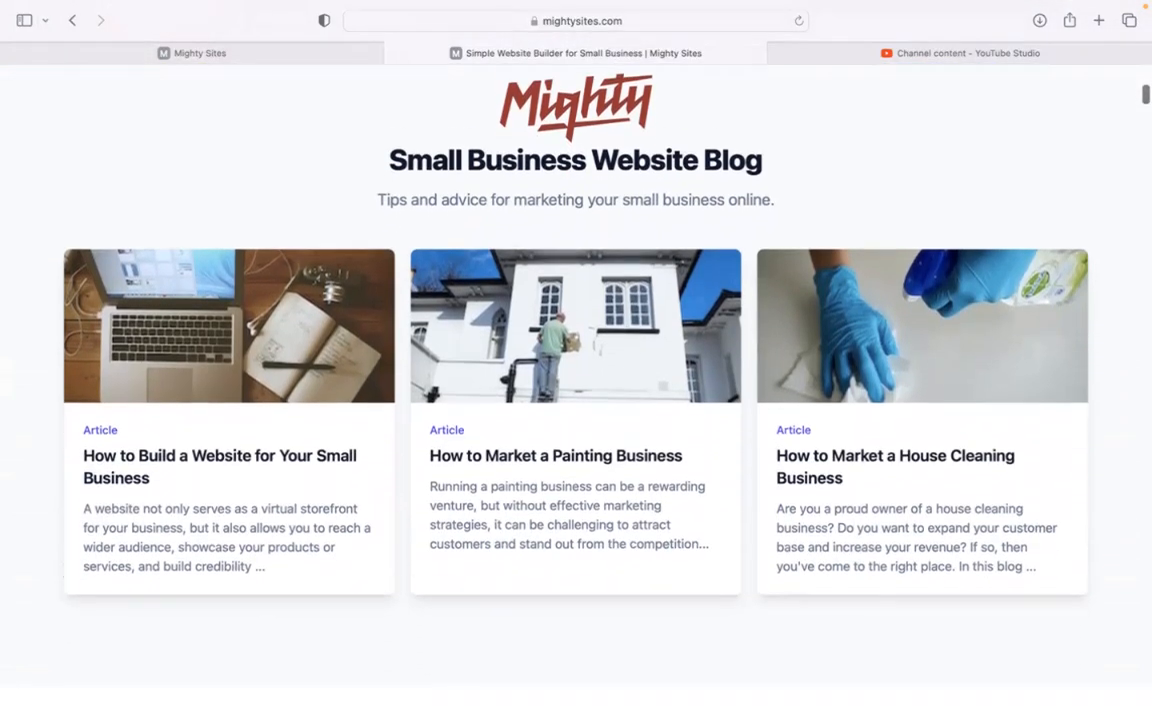
pyautogui.scroll(-8, 576, 360)
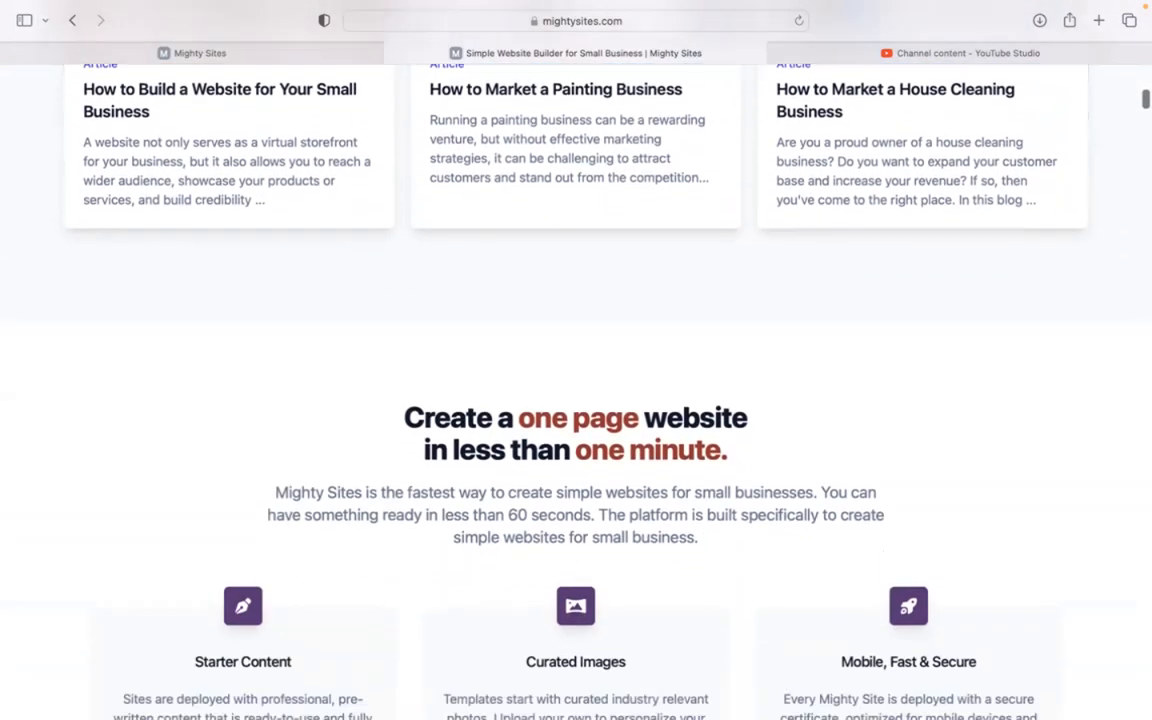
pyautogui.scroll(-7, 576, 360)
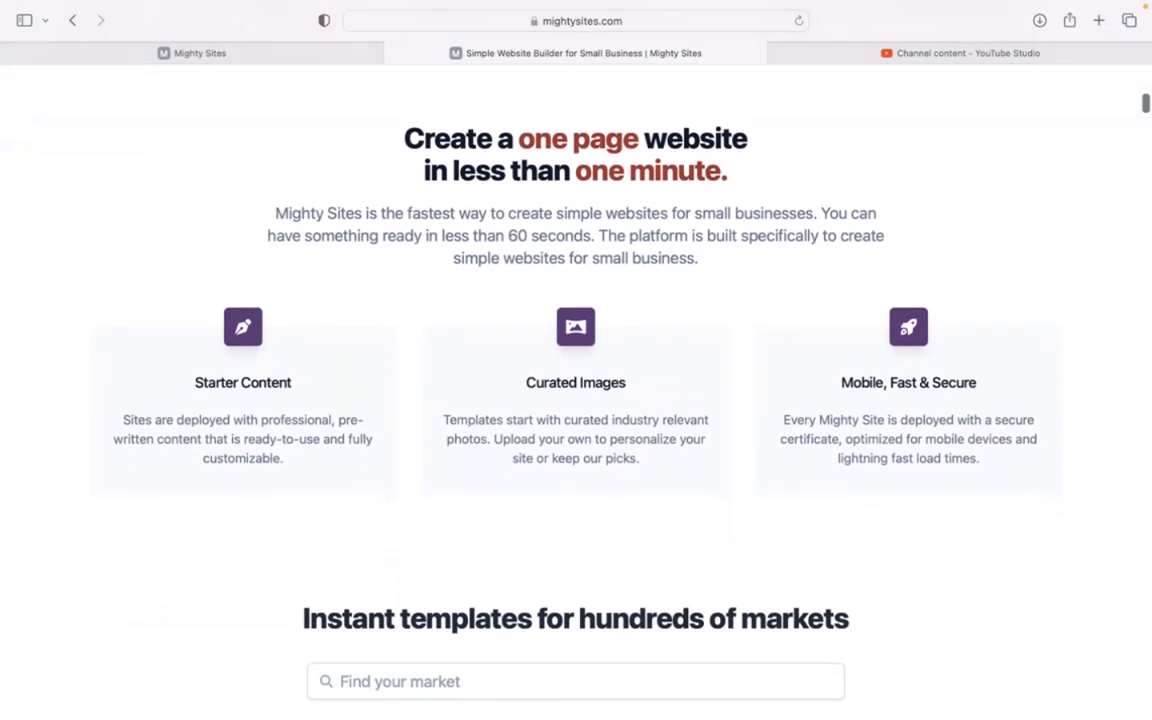
pyautogui.scroll(-1, 576, 360)
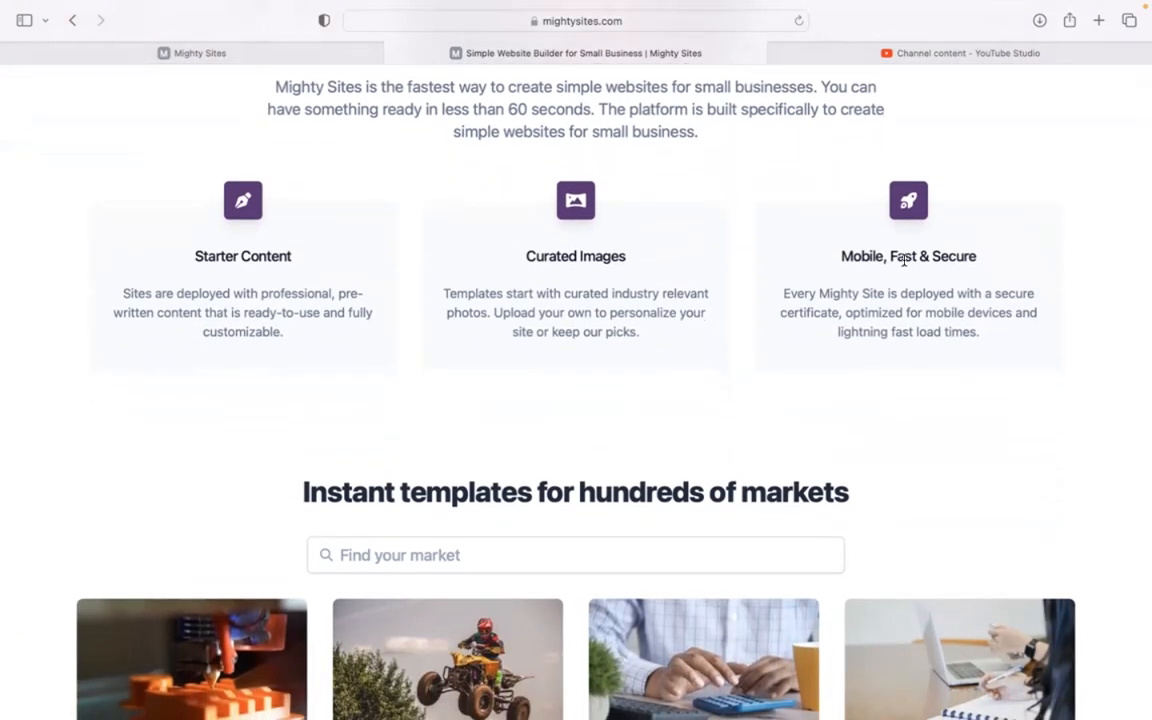
pyautogui.click(294, 49)
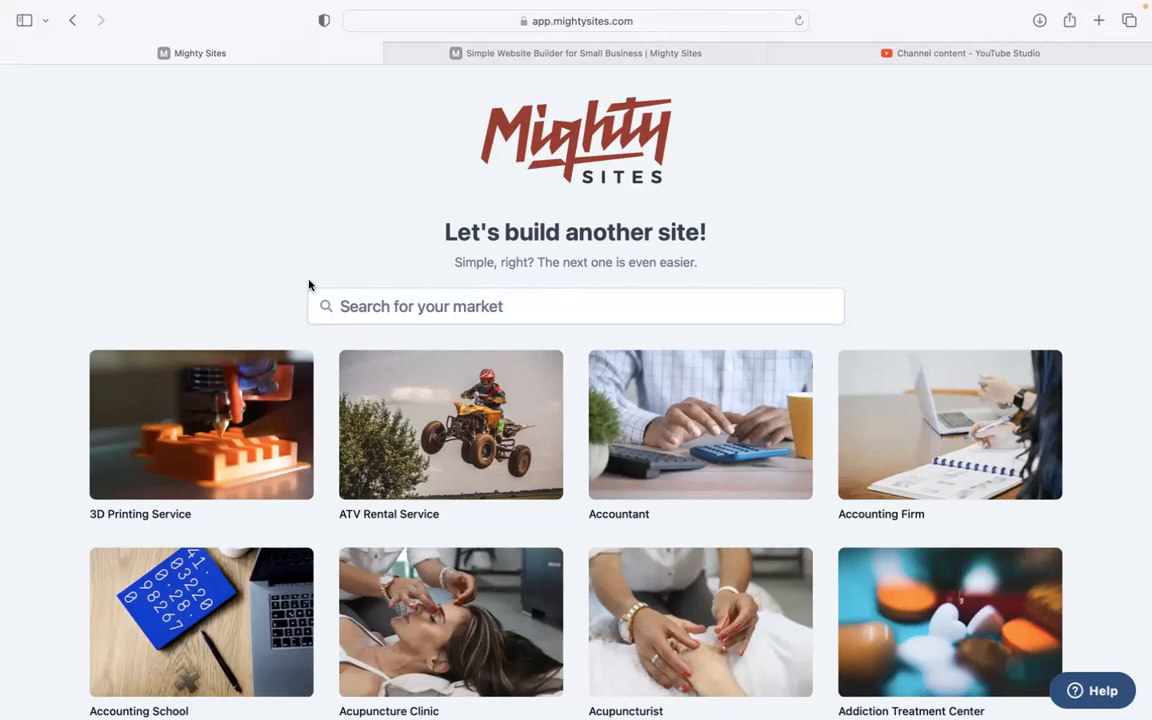
# Search the market templates for 'mobile' so Mobile Auto Dent Repair appears
pyautogui.scroll(-6, 307, 273)
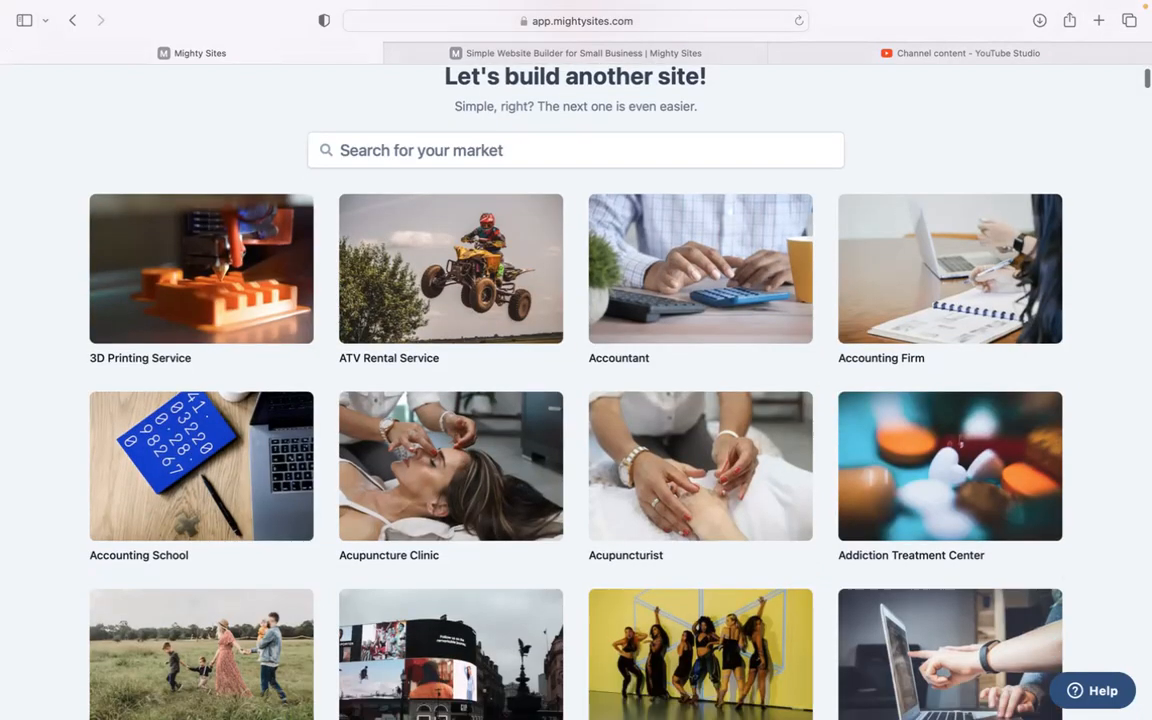
pyautogui.scroll(-12, 576, 390)
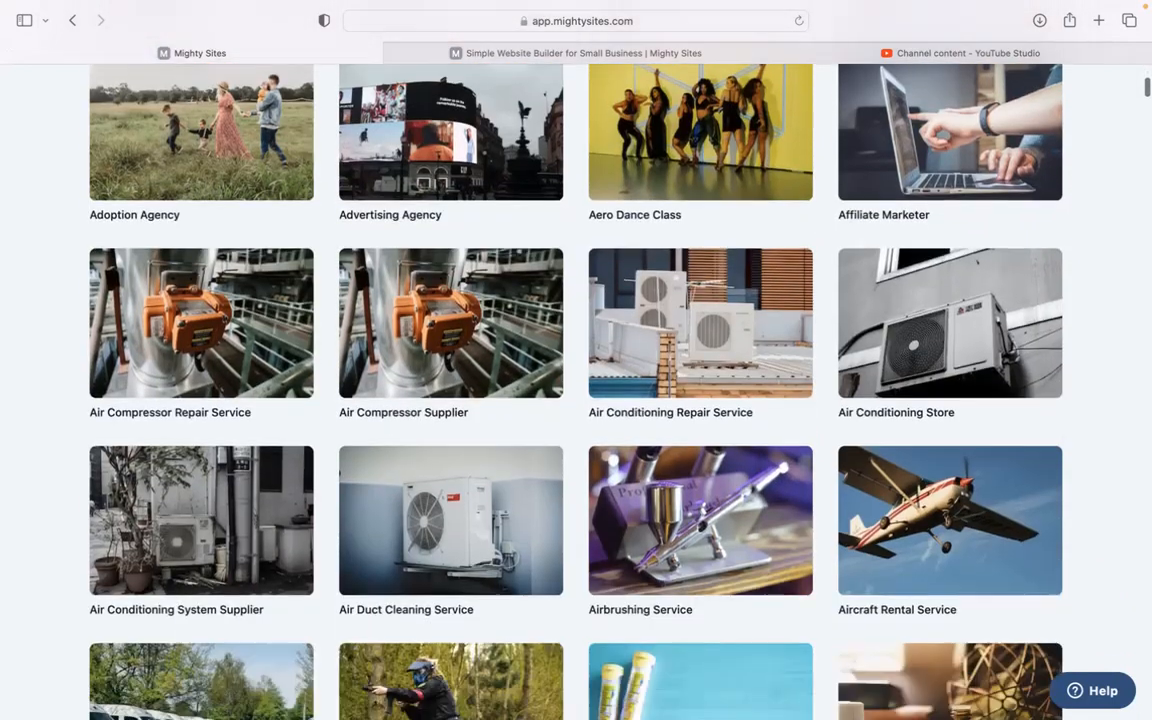
pyautogui.scroll(-3, 576, 390)
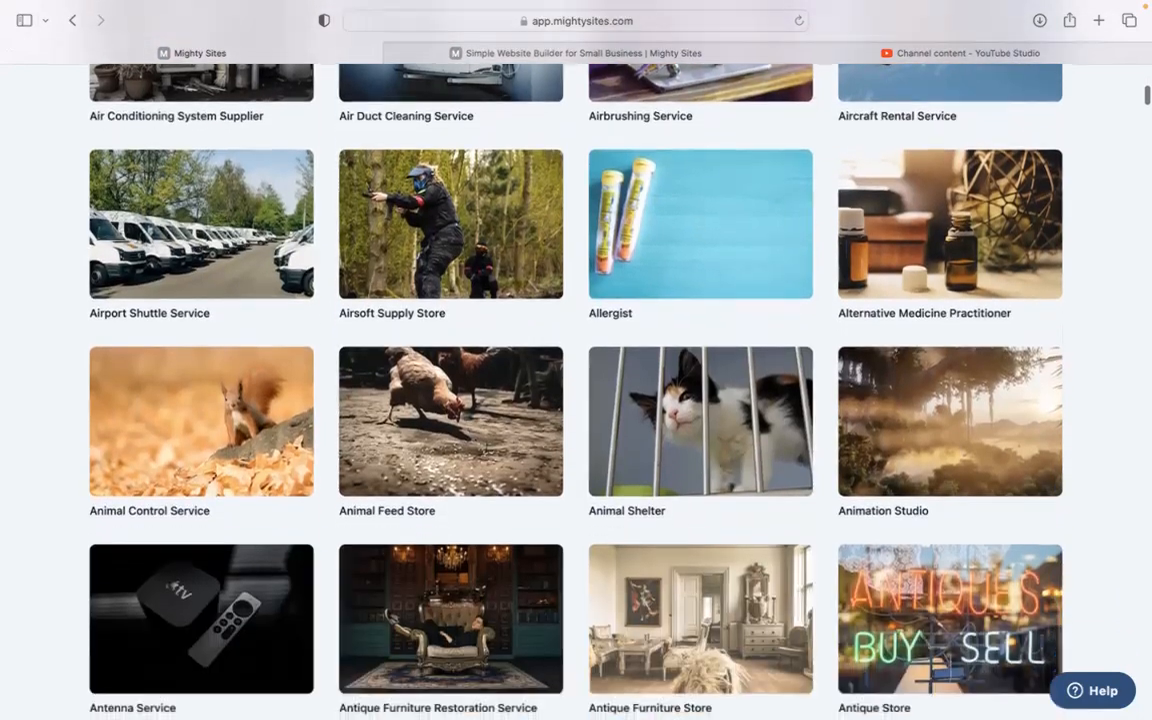
pyautogui.scroll(12, 576, 390)
pyautogui.scroll(9, 576, 390)
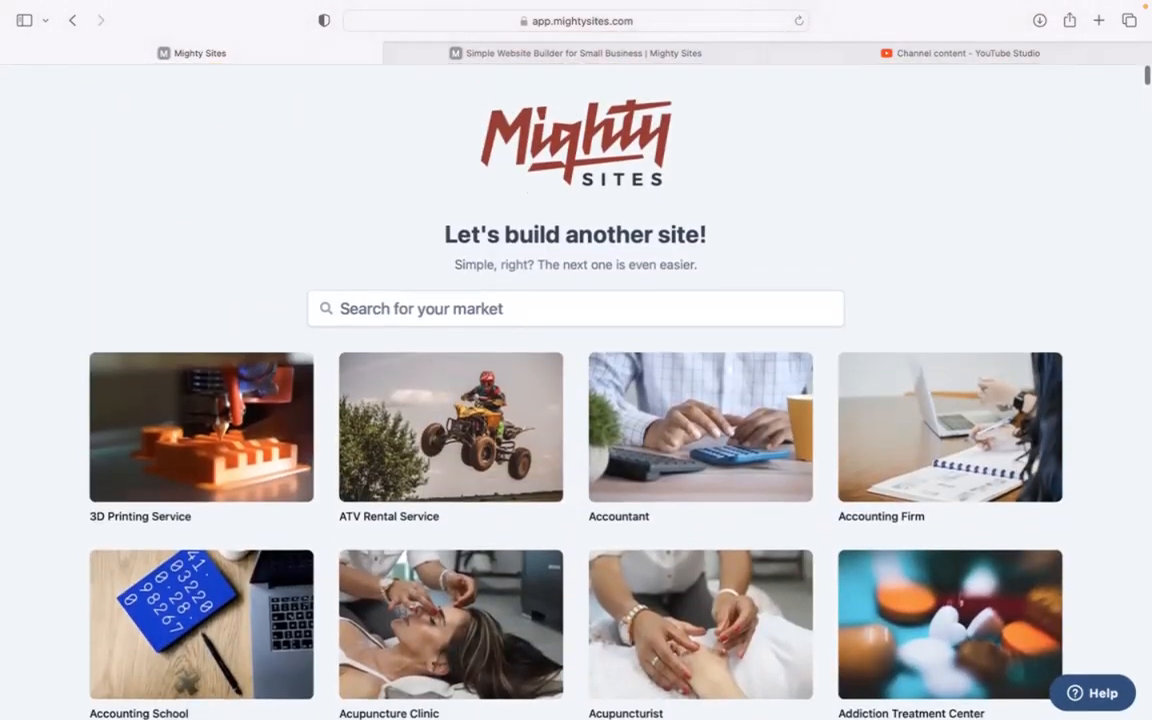
pyautogui.click(491, 322)
pyautogui.write('mobile den')
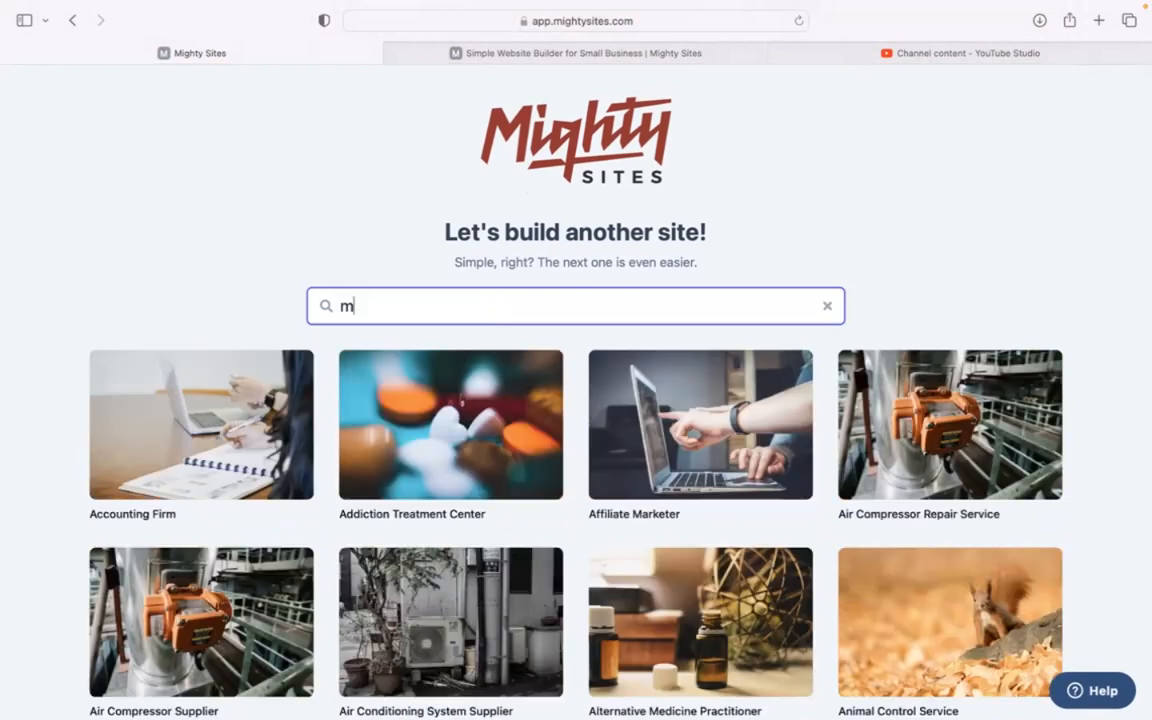
pyautogui.press('BackSpace')
pyautogui.press('BackSpace')
pyautogui.press('BackSpace')
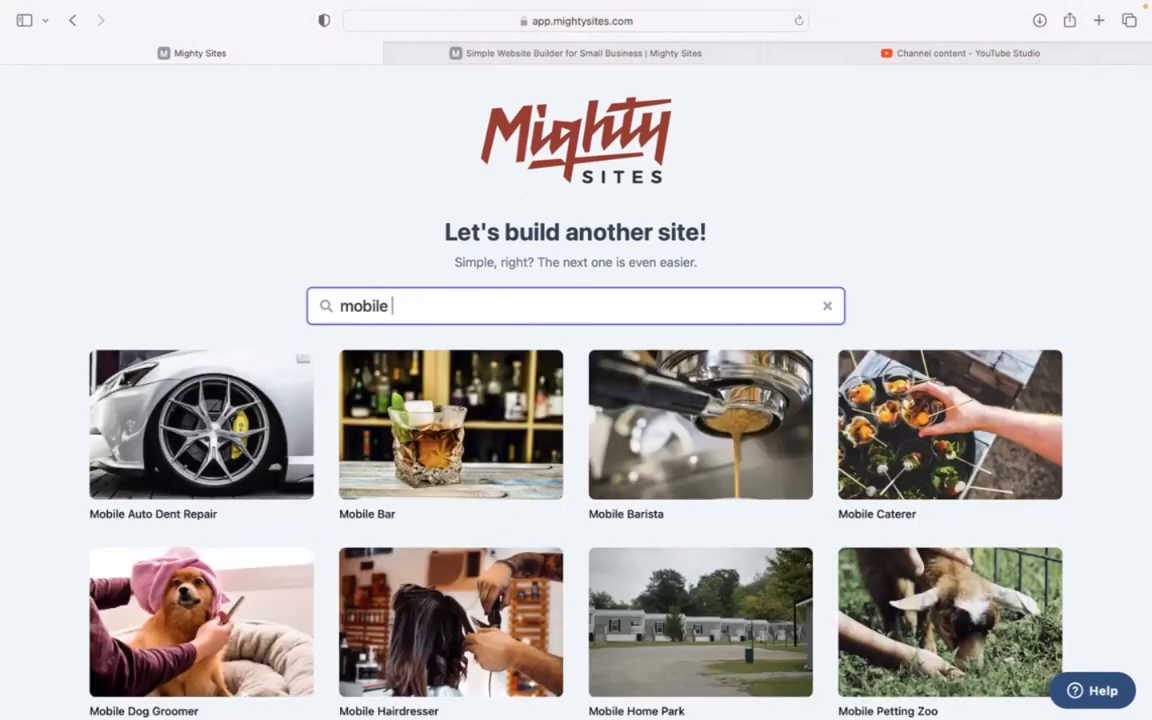
# Pick the Mobile Auto Dent Repair template with company Dent Doctor, city Denver, state Colorado
pyautogui.click(229, 413)
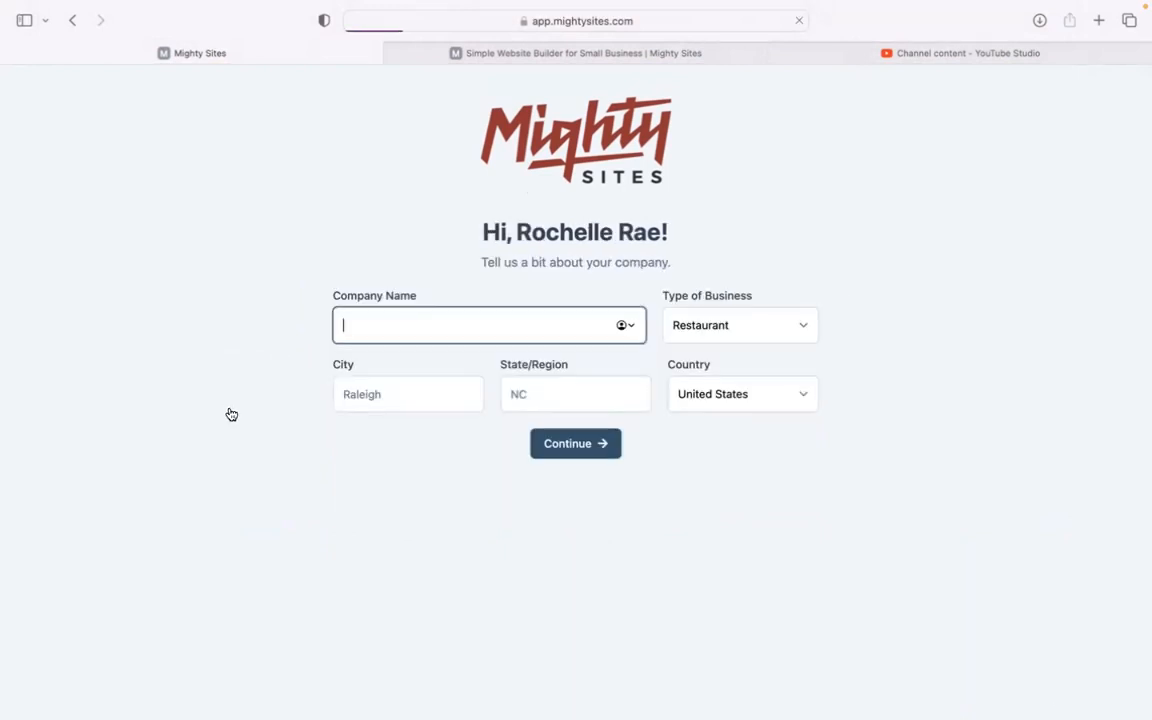
pyautogui.write('Dent Doctor')
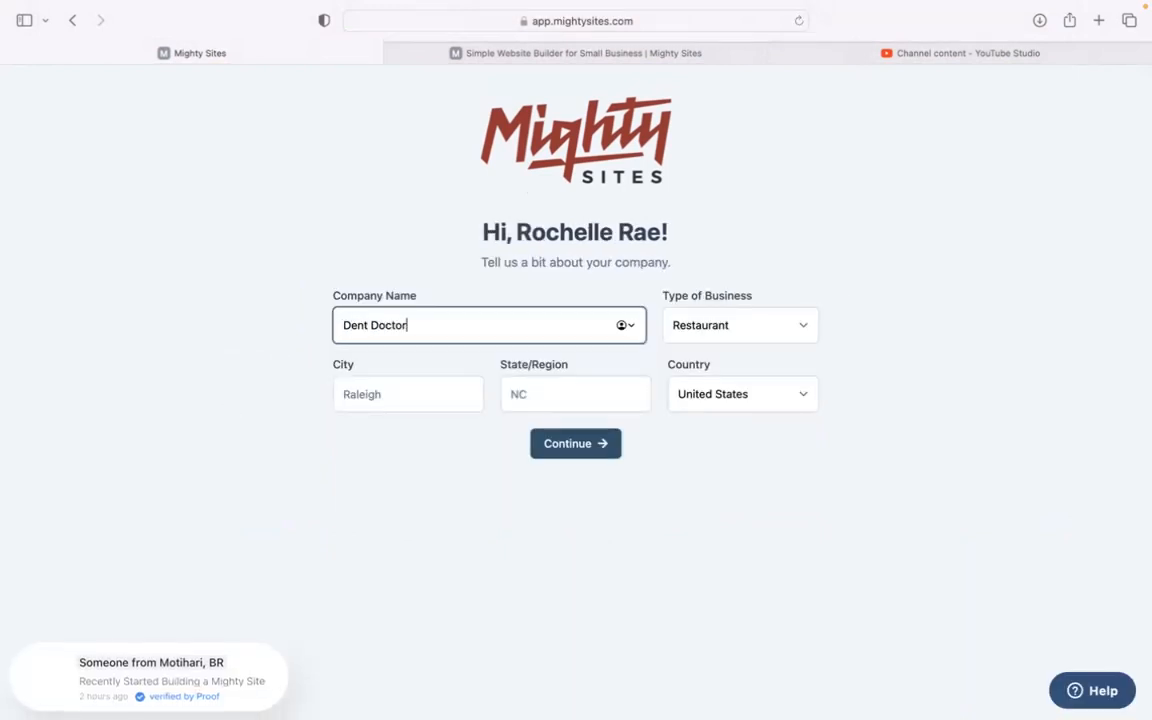
pyautogui.click(375, 408)
pyautogui.write('Denver')
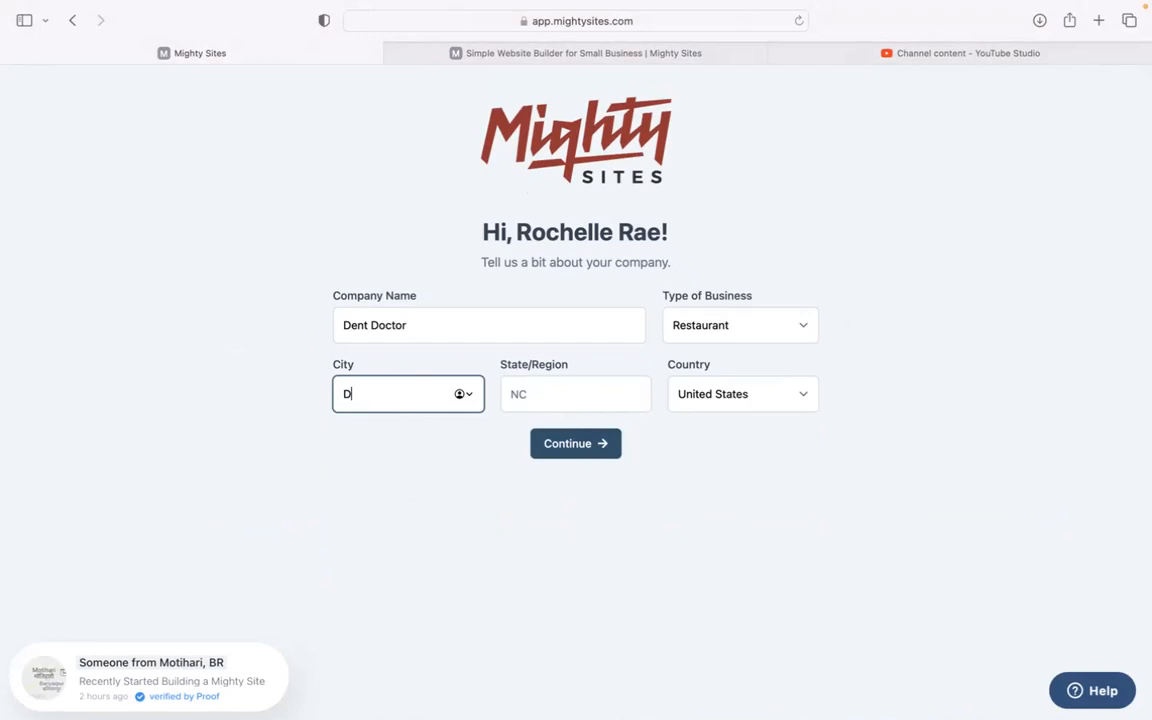
pyautogui.click(555, 388)
pyautogui.write('Colorado')
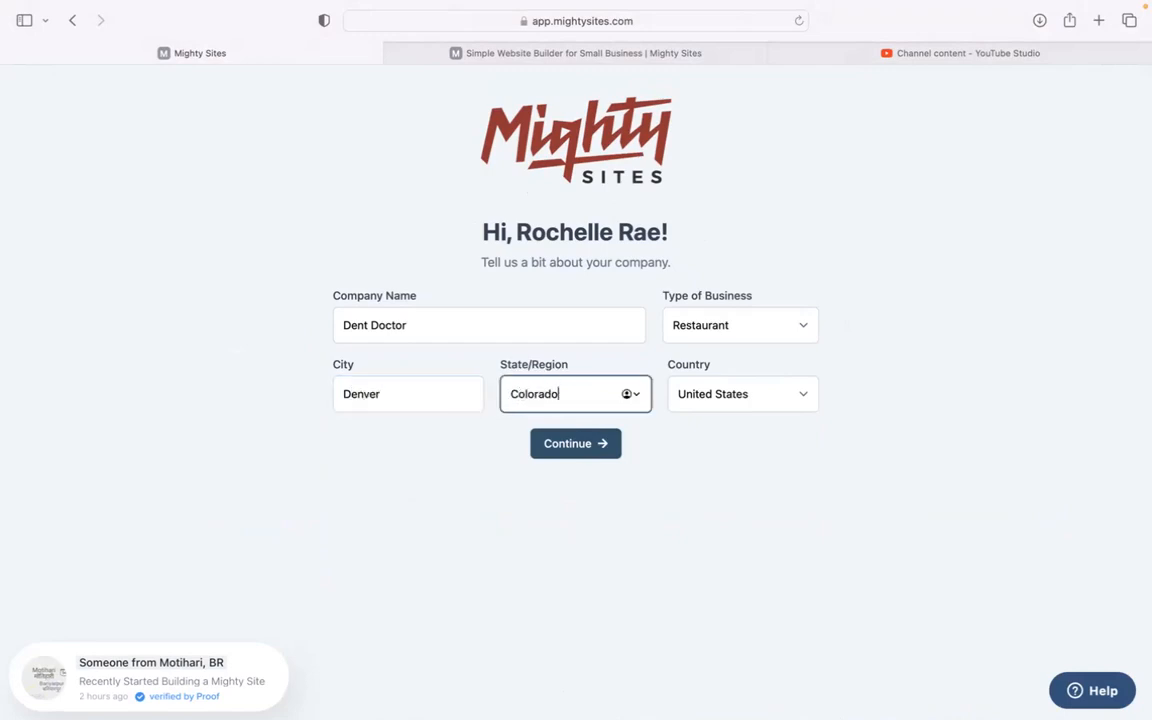
# Set the business type to Service and submit the company details
pyautogui.click(735, 328)
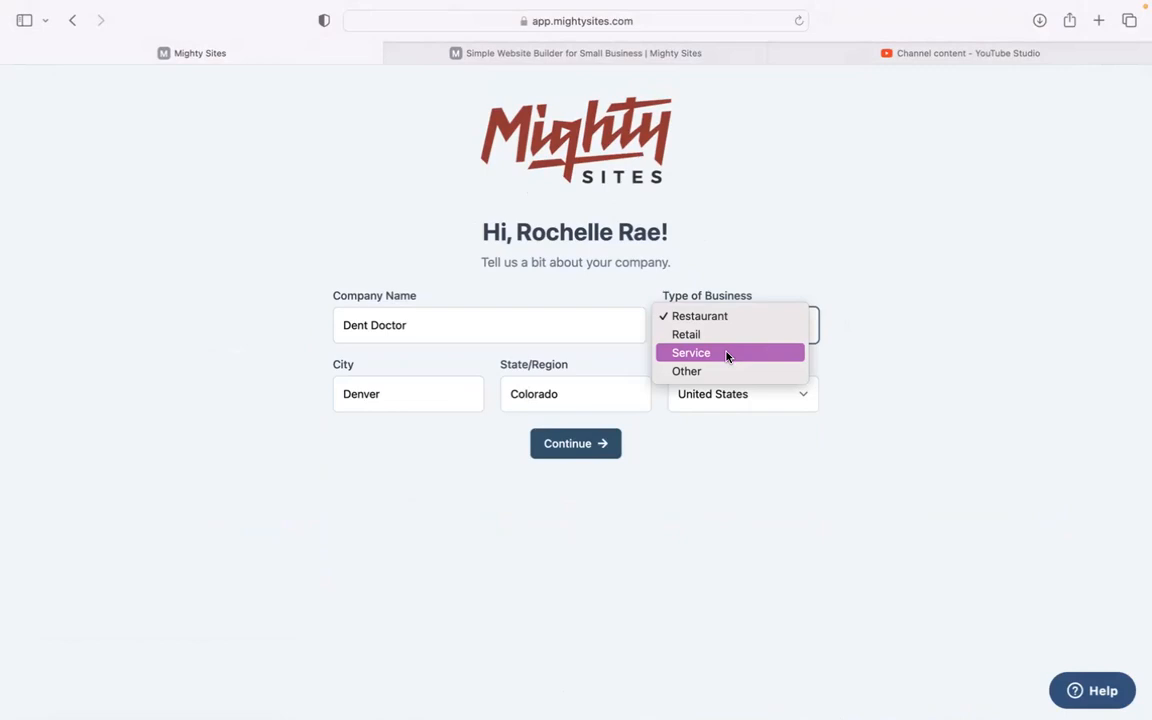
pyautogui.click(727, 356)
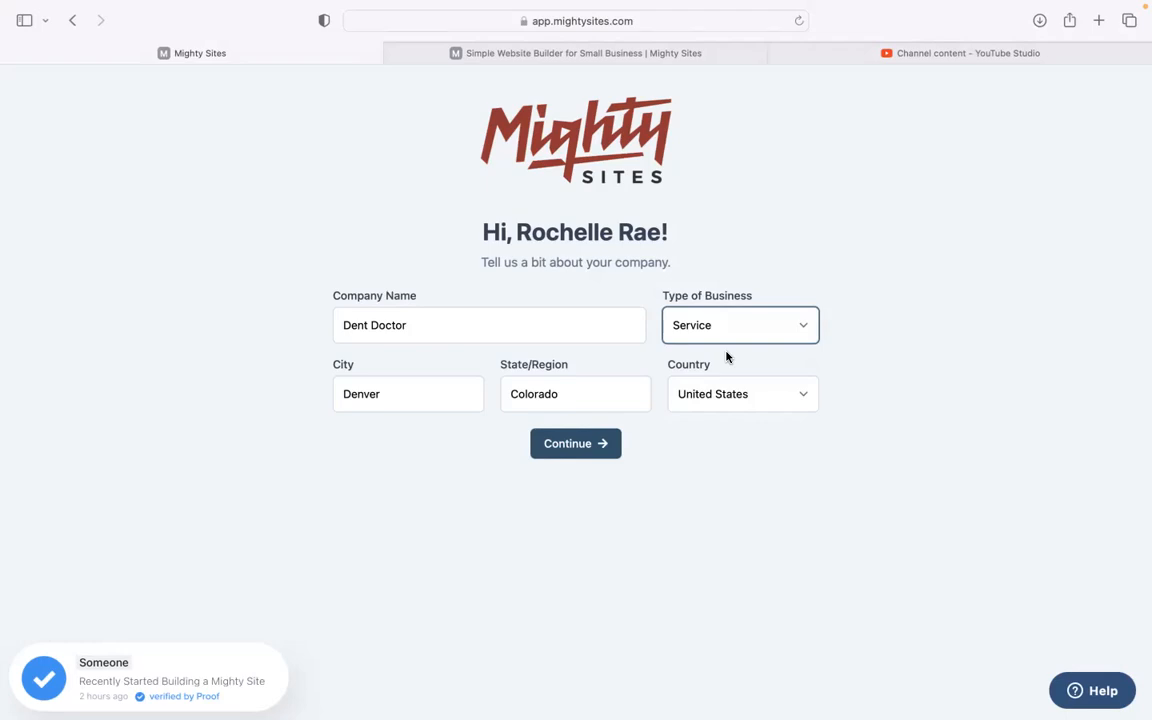
pyautogui.click(593, 442)
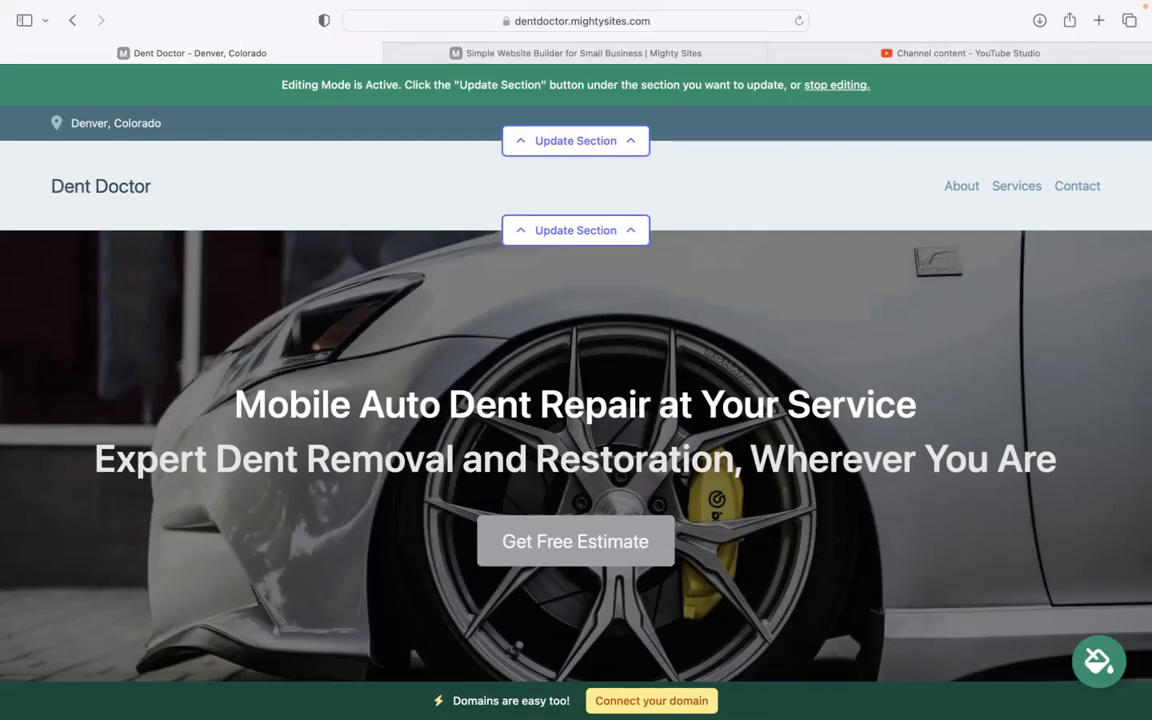
pyautogui.scroll(-8, 203, 216)
pyautogui.moveTo(93, 247); pyautogui.dragTo(1010, 399)
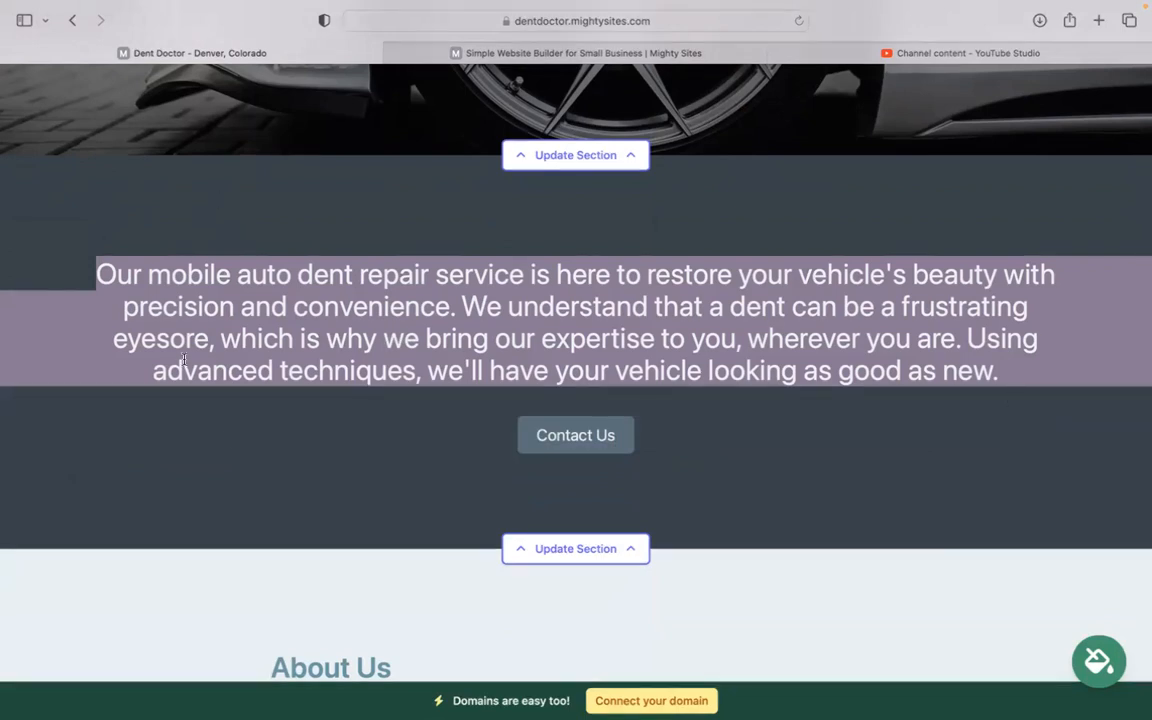
pyautogui.click(427, 450)
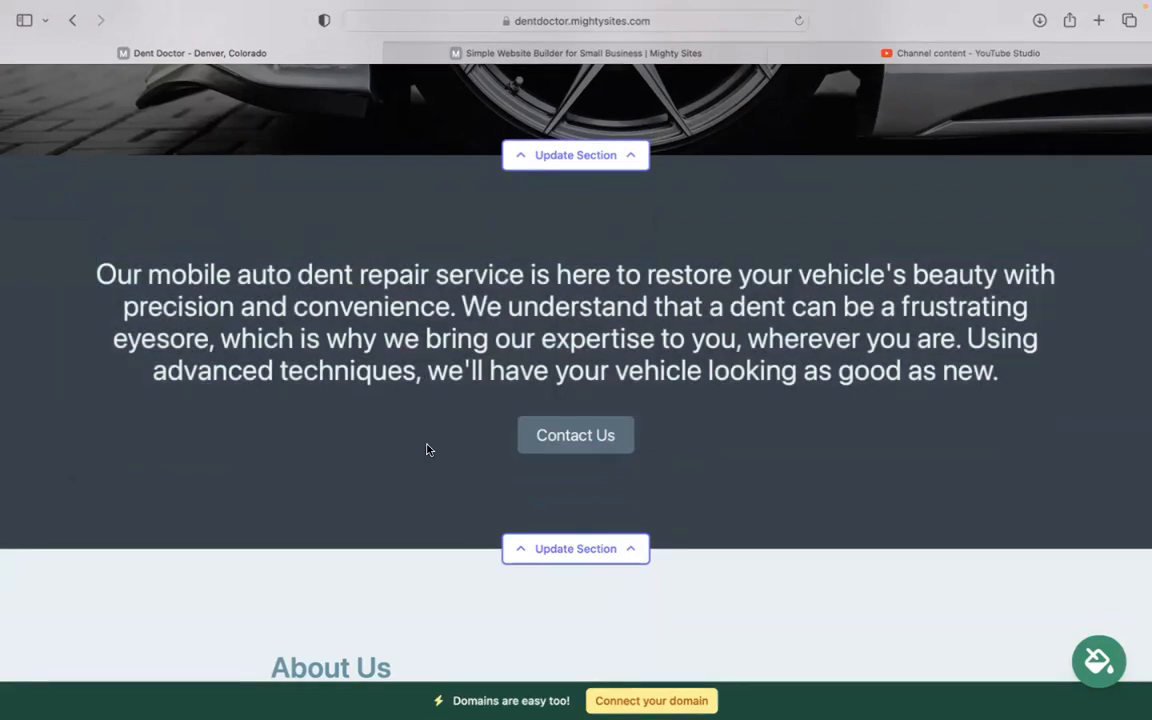
pyautogui.scroll(-5, 427, 447)
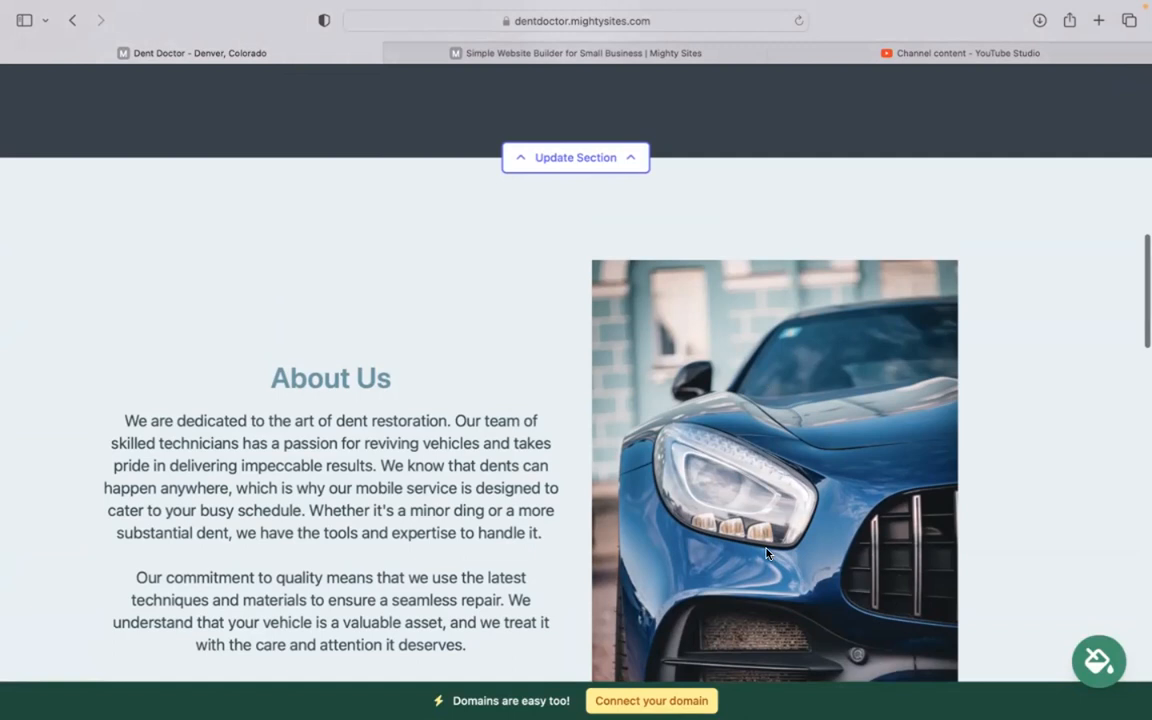
pyautogui.scroll(-3, 767, 553)
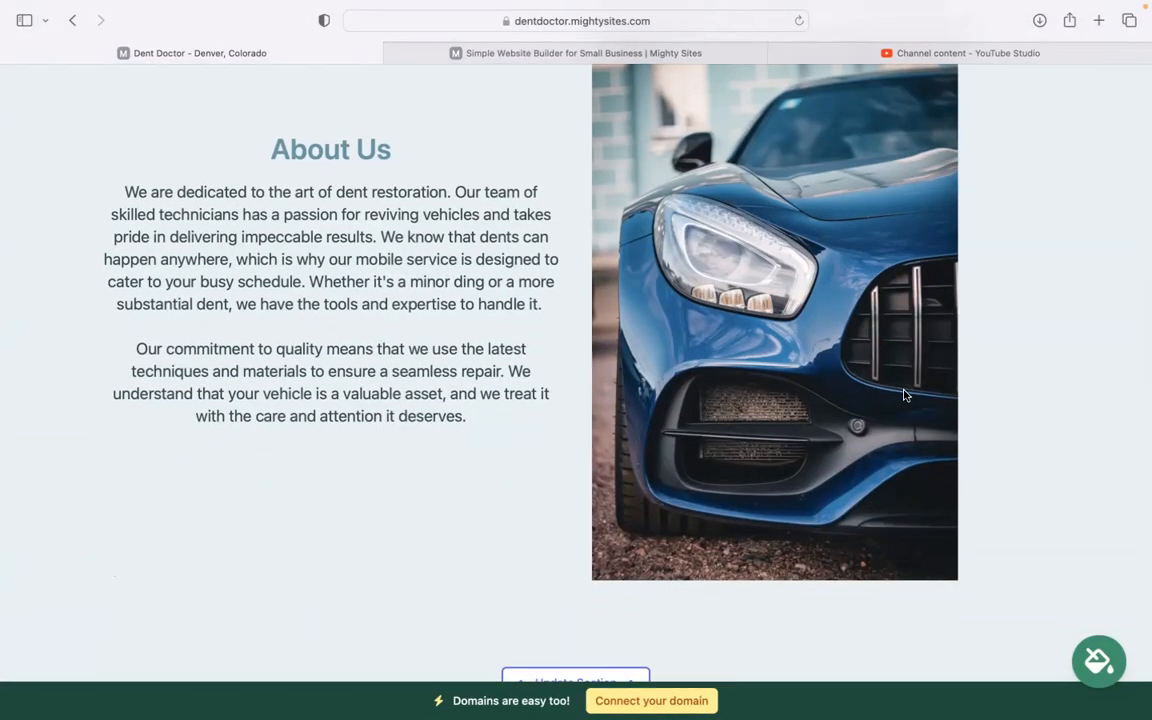
pyautogui.scroll(-10, 904, 395)
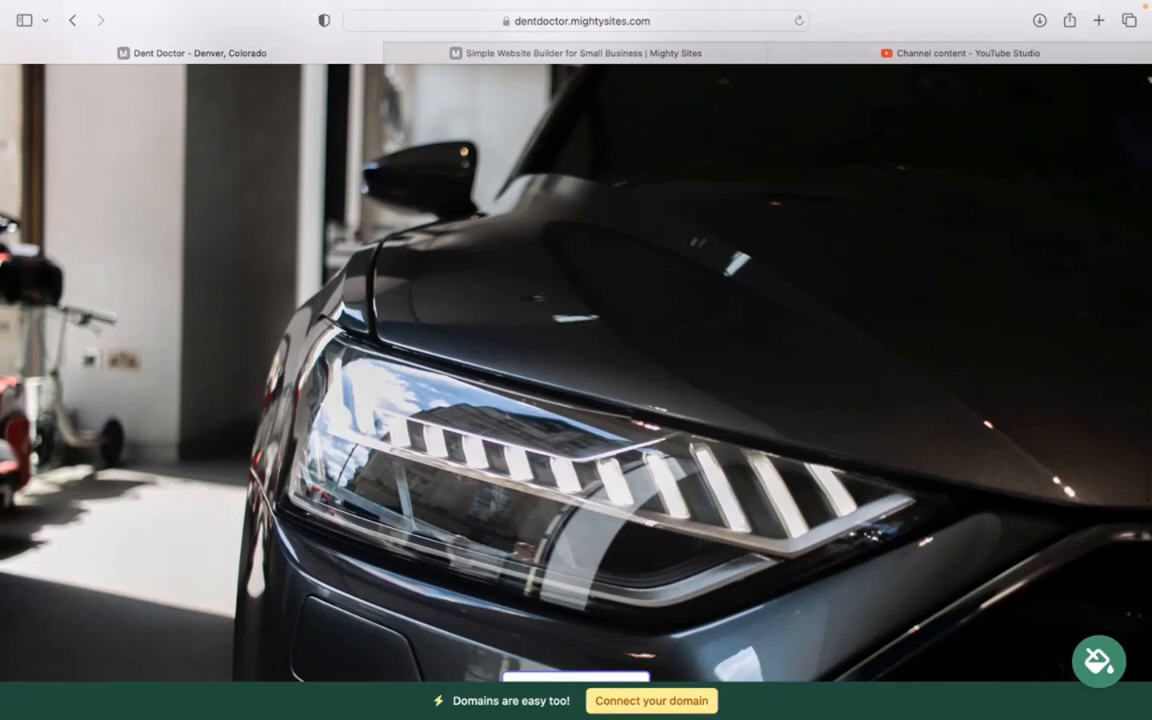
pyautogui.scroll(-8, 518, 340)
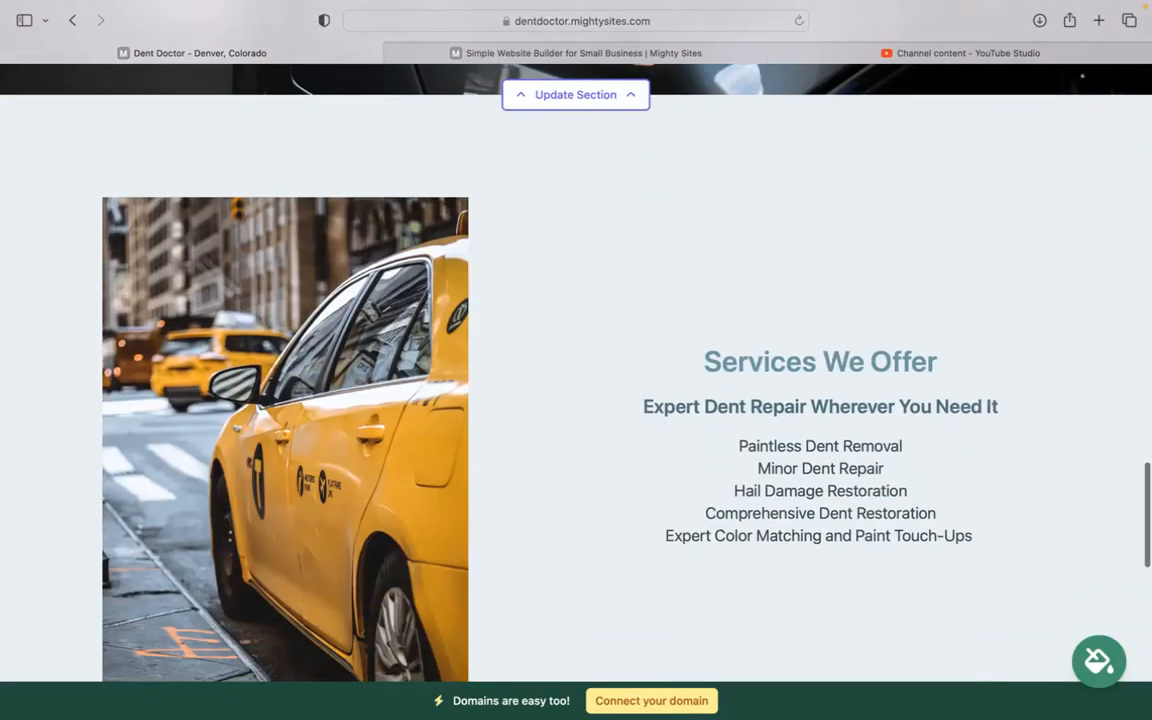
pyautogui.scroll(-2, 910, 391)
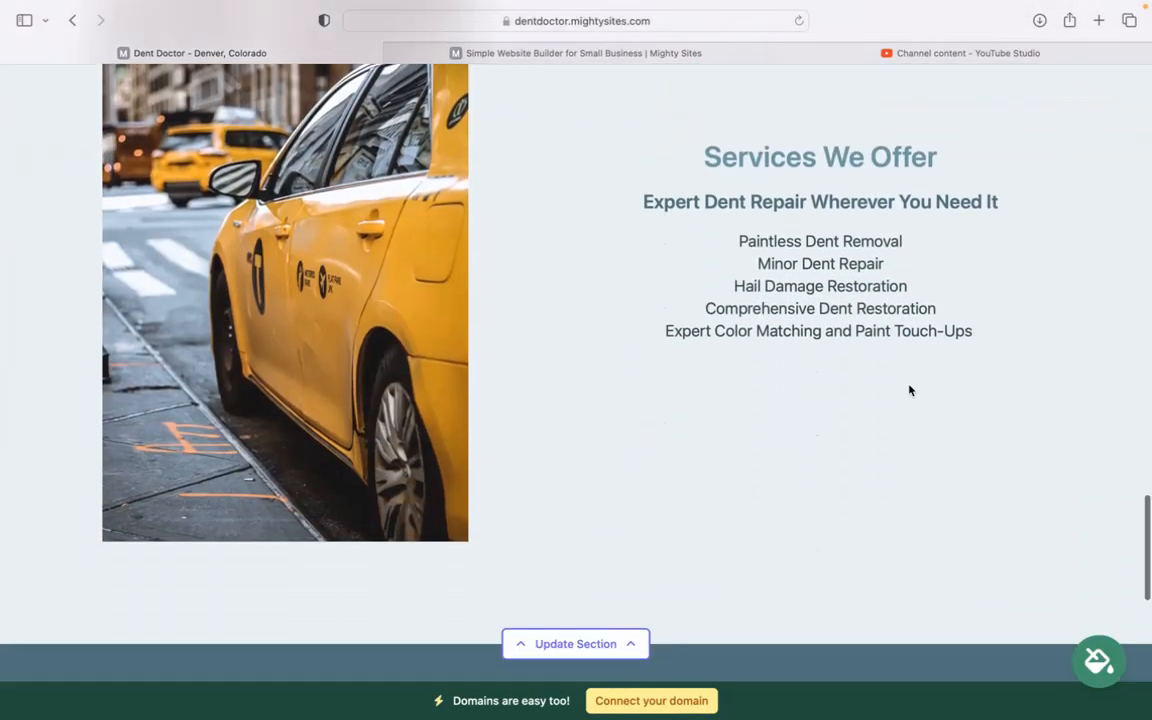
pyautogui.moveTo(689, 146); pyautogui.dragTo(1031, 339)
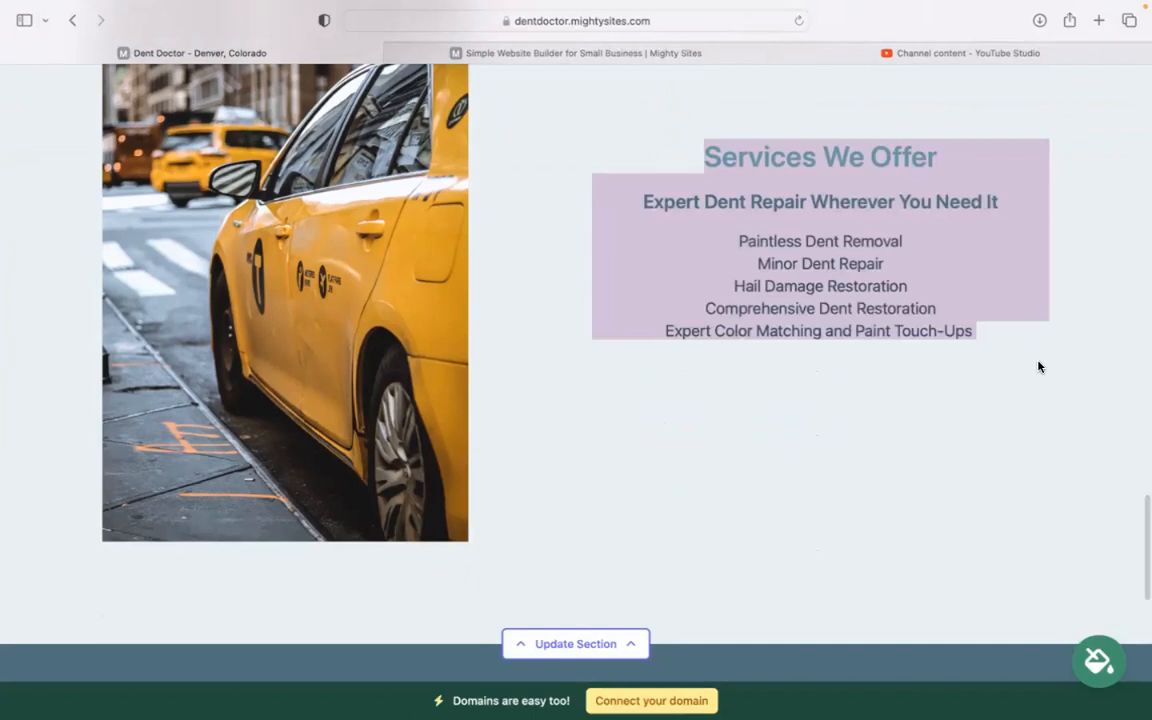
pyautogui.click(1038, 366)
pyautogui.moveTo(669, 116); pyautogui.dragTo(748, 203)
pyautogui.click(864, 555)
pyautogui.scroll(-5, 864, 555)
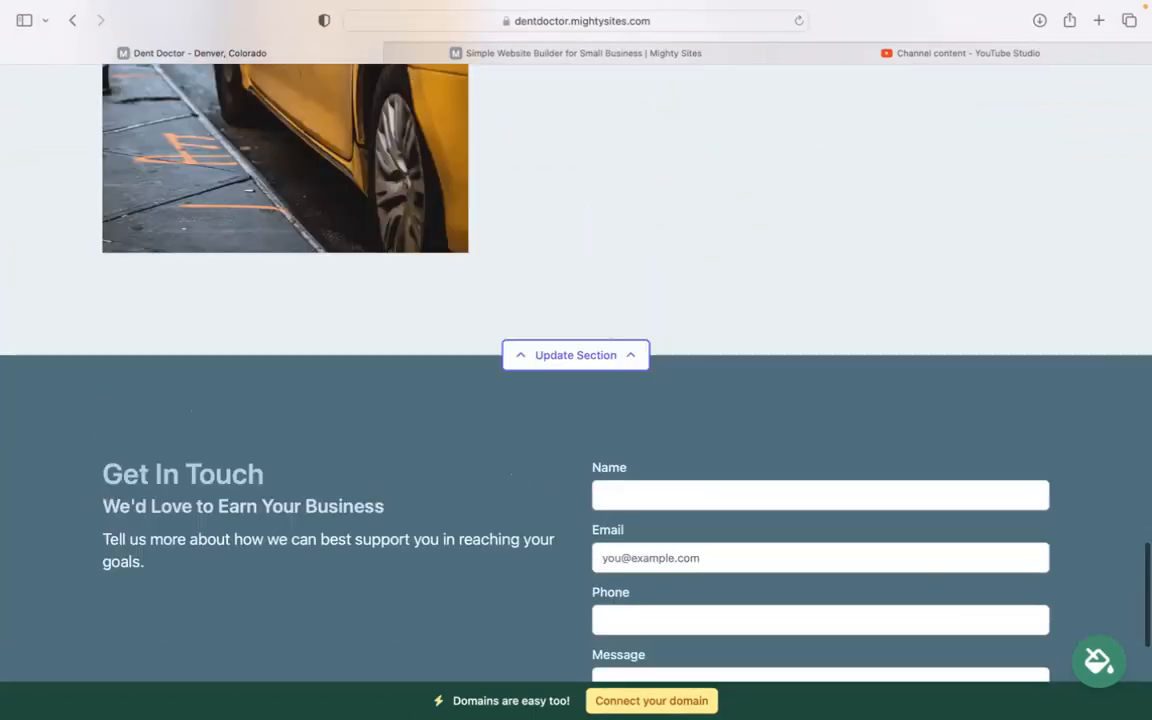
pyautogui.scroll(15, 576, 370)
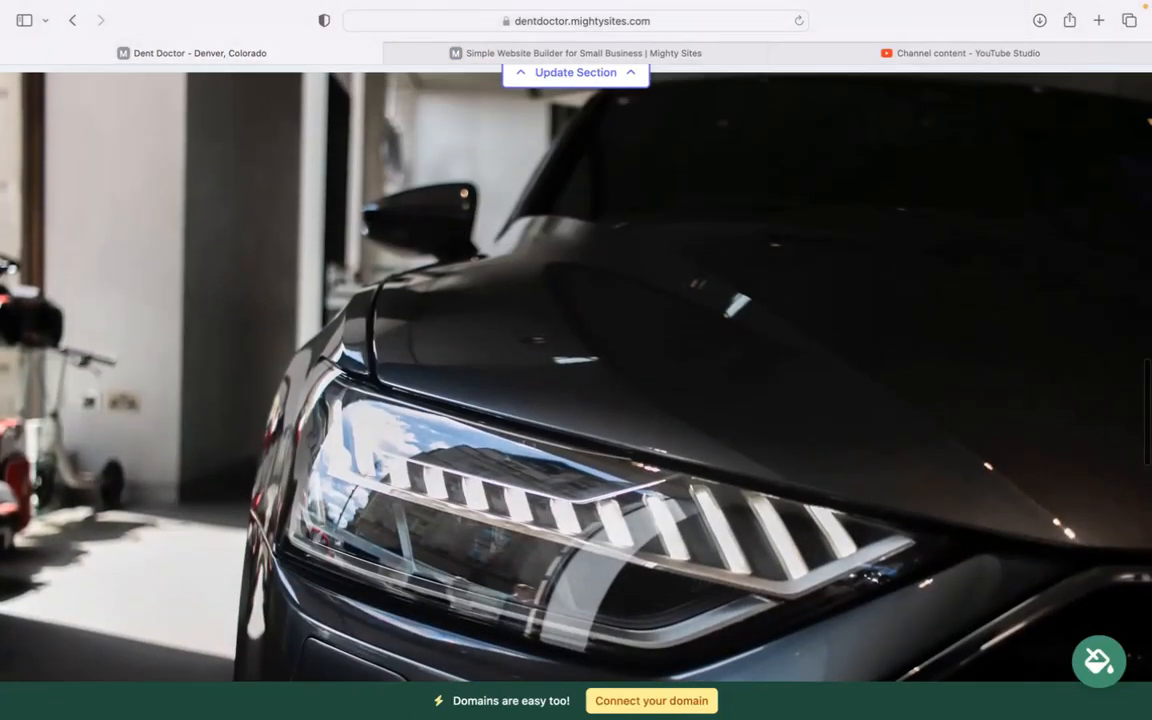
pyautogui.scroll(5, 576, 370)
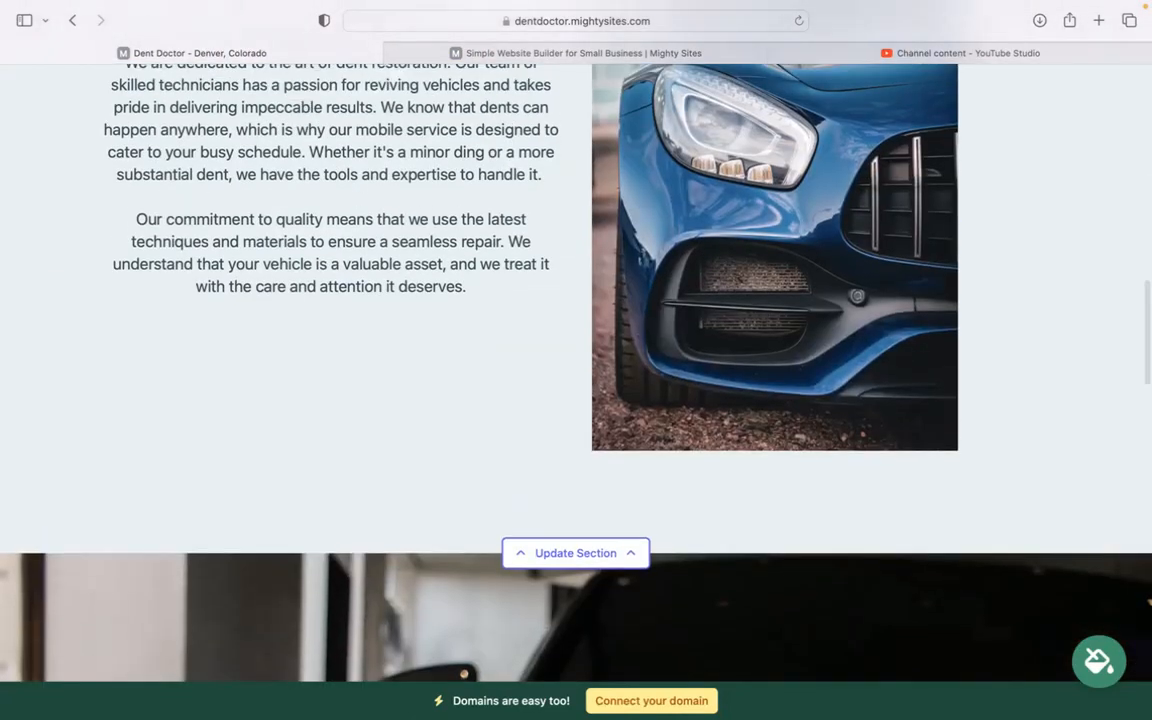
pyautogui.scroll(3, 576, 370)
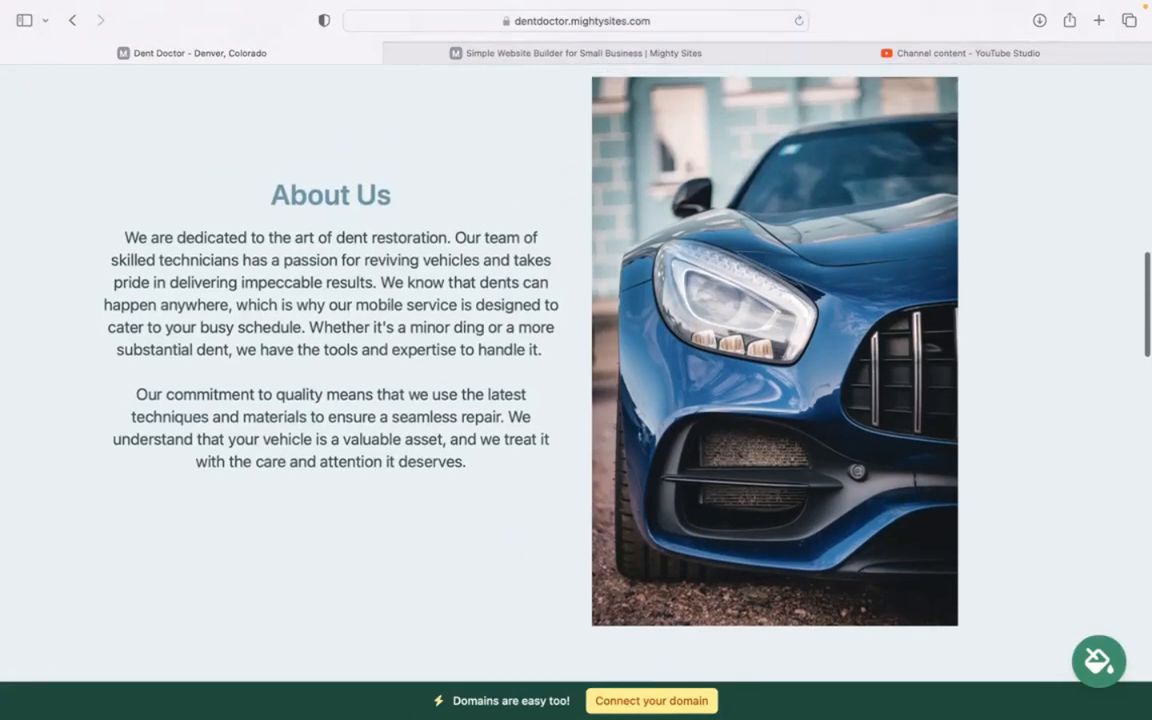
pyautogui.scroll(5, 576, 370)
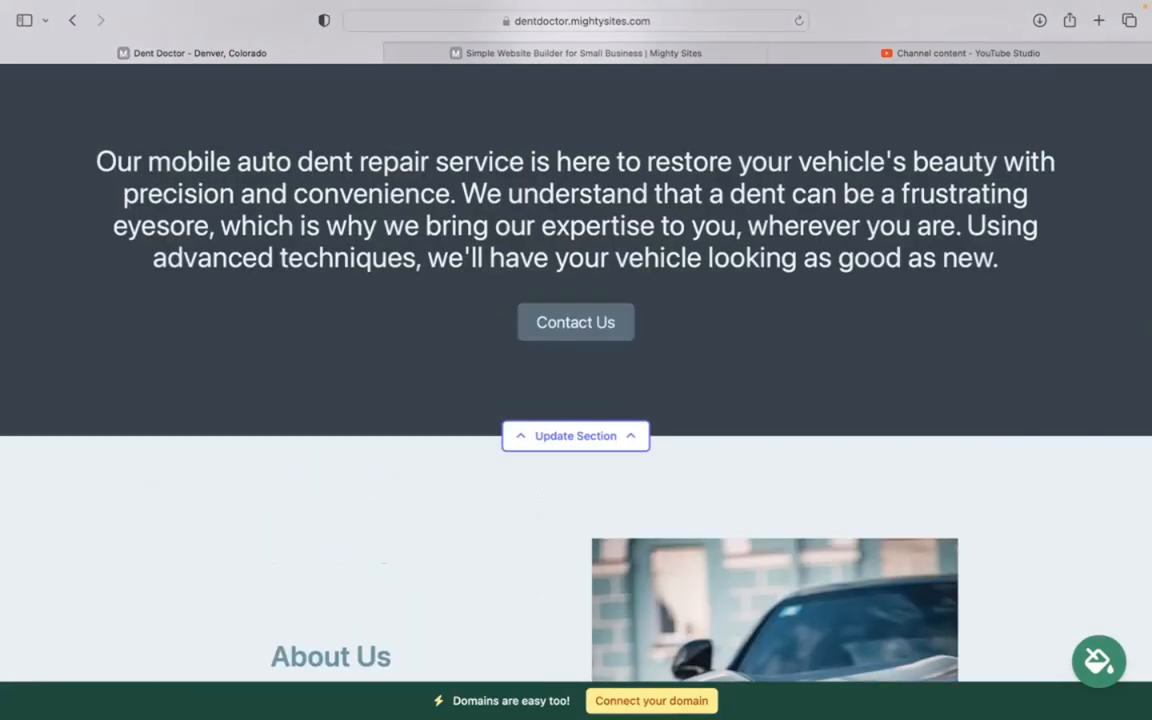
pyautogui.scroll(10, 576, 370)
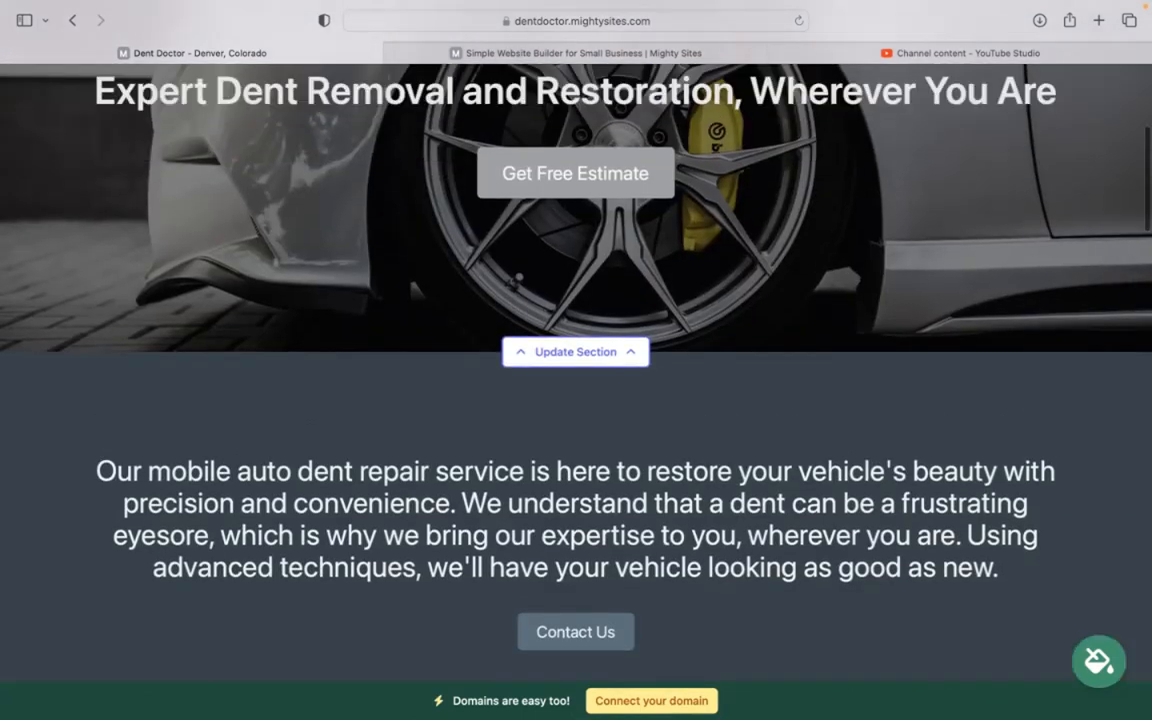
pyautogui.scroll(1, 576, 370)
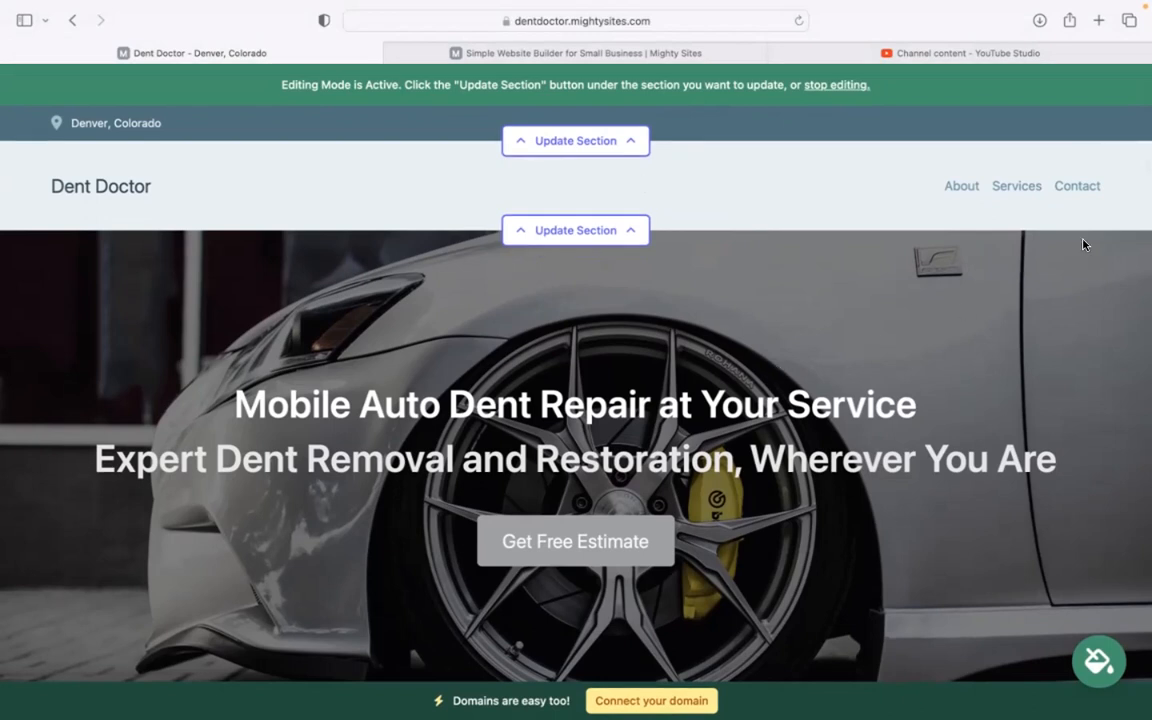
# Enter the organization email and phone number in the top bar's location, showing the email on site, and save
pyautogui.click(620, 140)
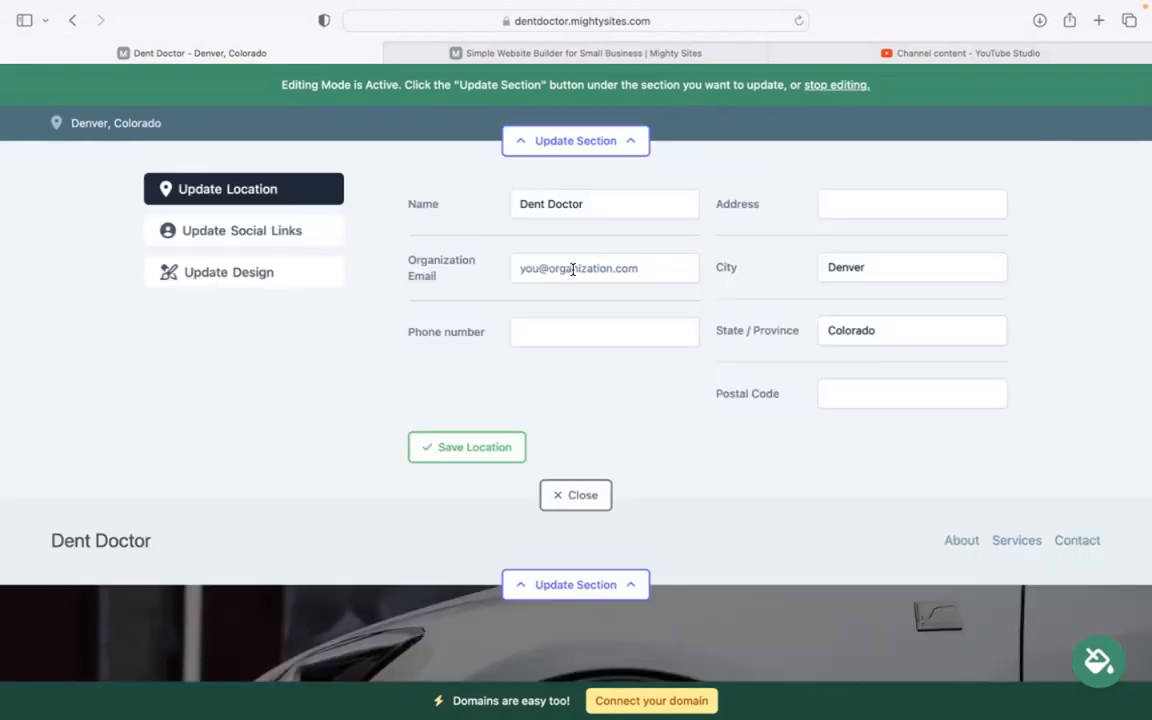
pyautogui.click(571, 266)
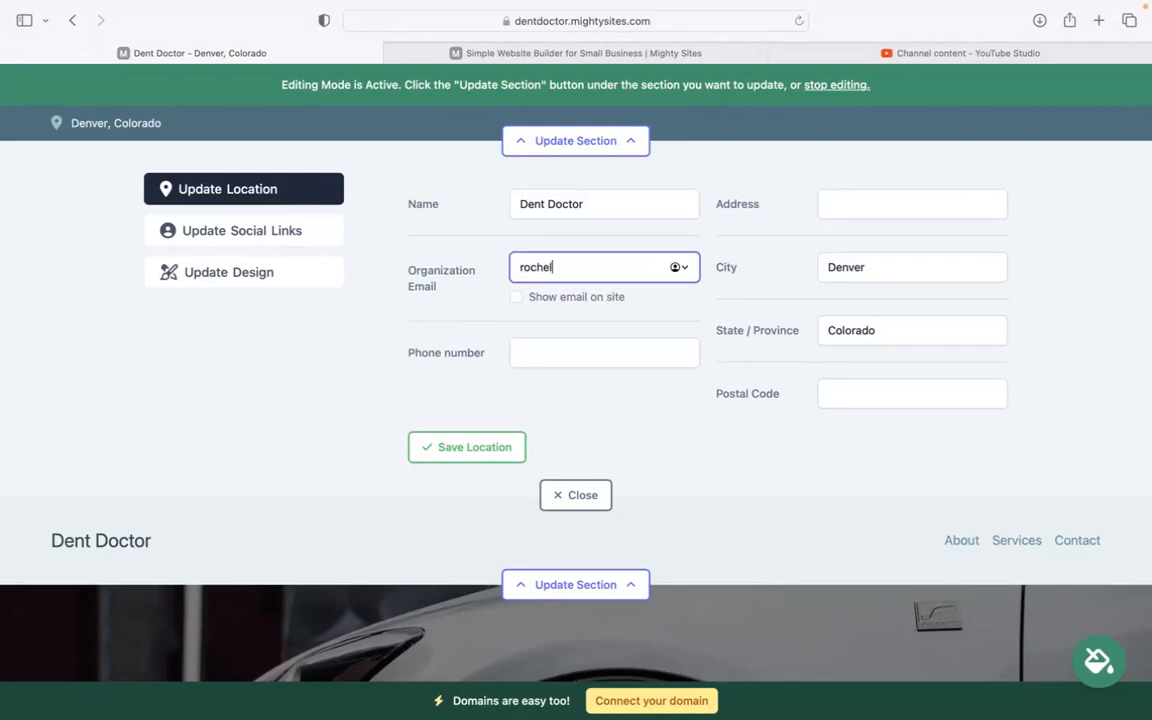
pyautogui.click(515, 297)
pyautogui.click(553, 352)
pyautogui.write('464-39393')
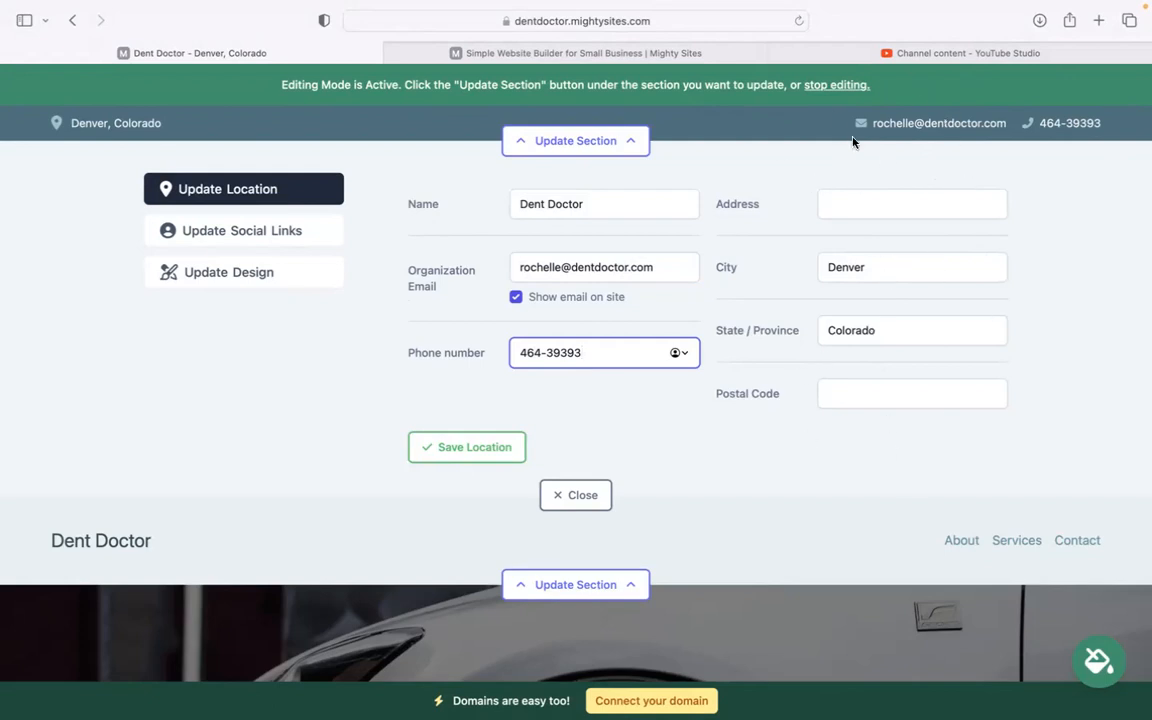
pyautogui.click(475, 447)
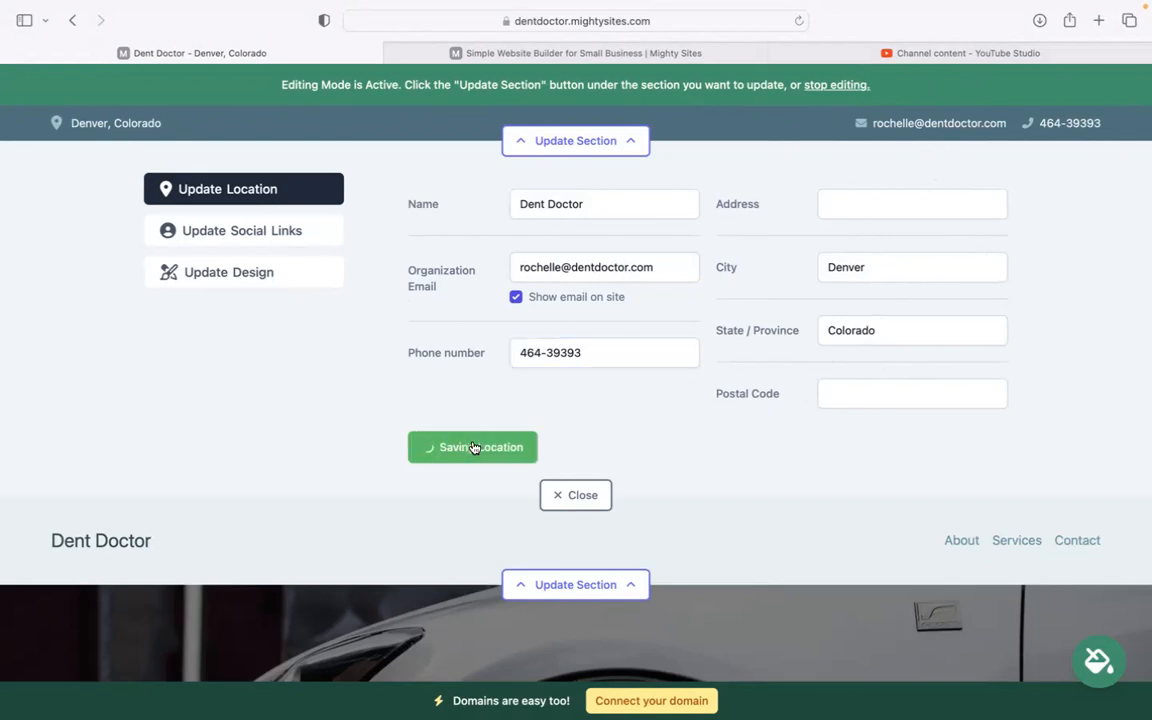
# Add the business's Instagram handle under Social Links and save, then open the header section panel
pyautogui.click(266, 231)
pyautogui.click(527, 206)
pyautogui.write('mightysites')
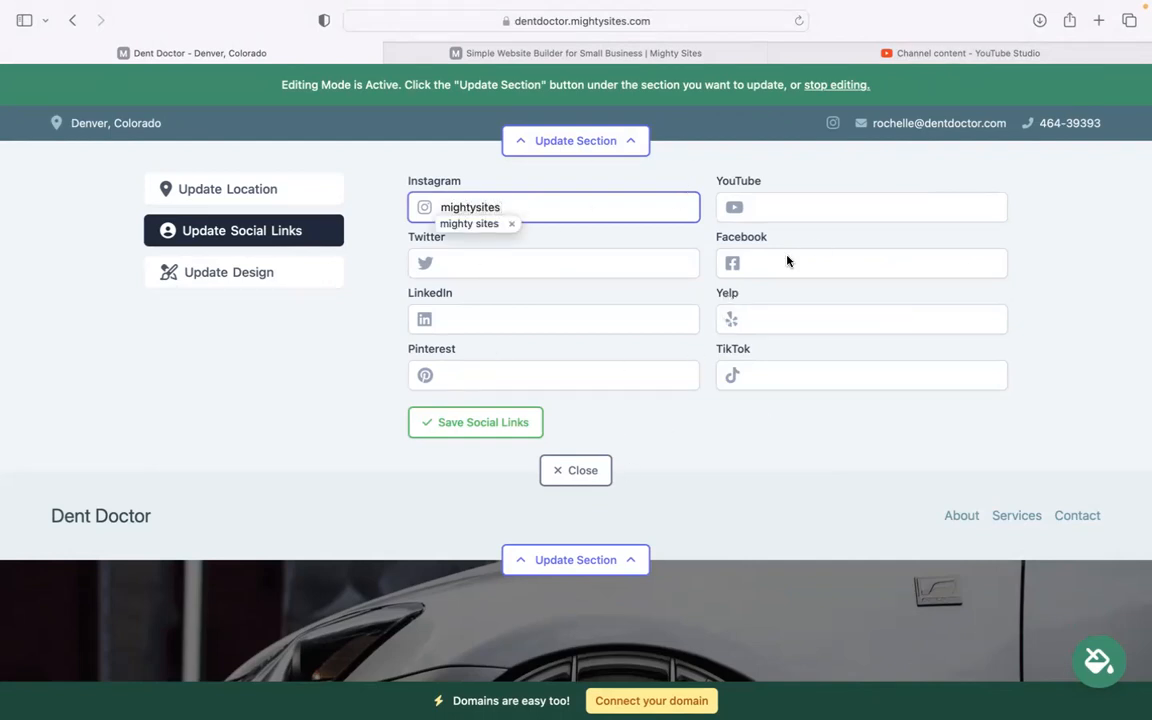
pyautogui.click(432, 427)
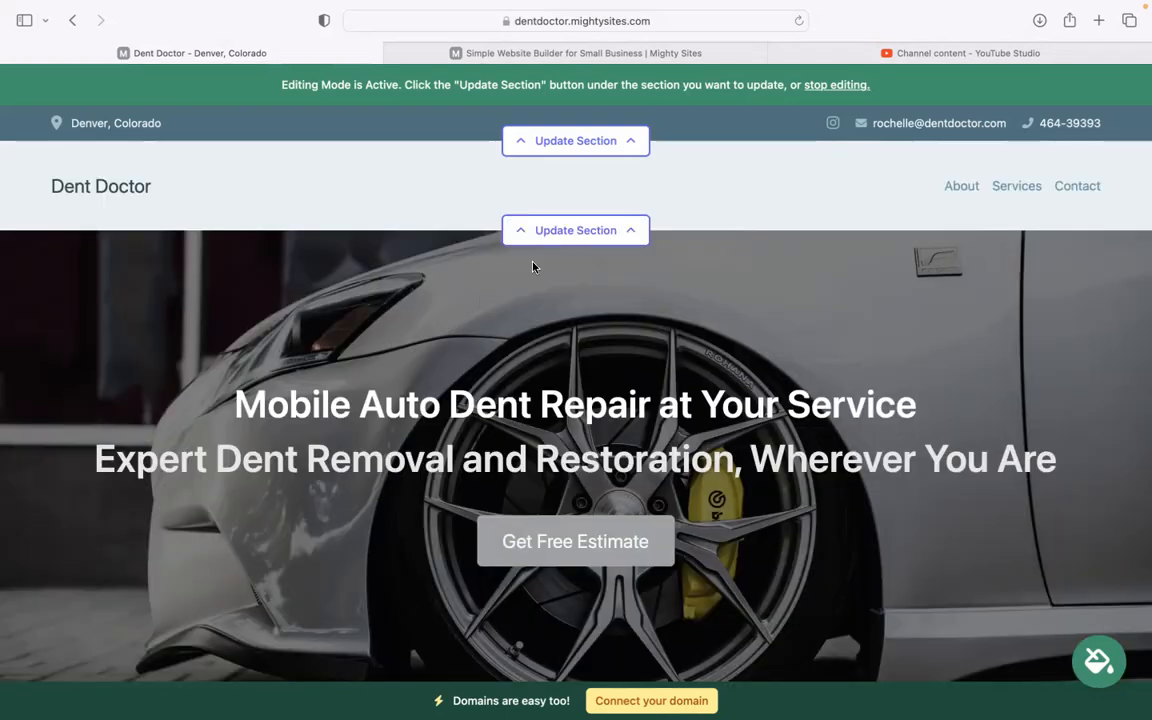
pyautogui.click(559, 232)
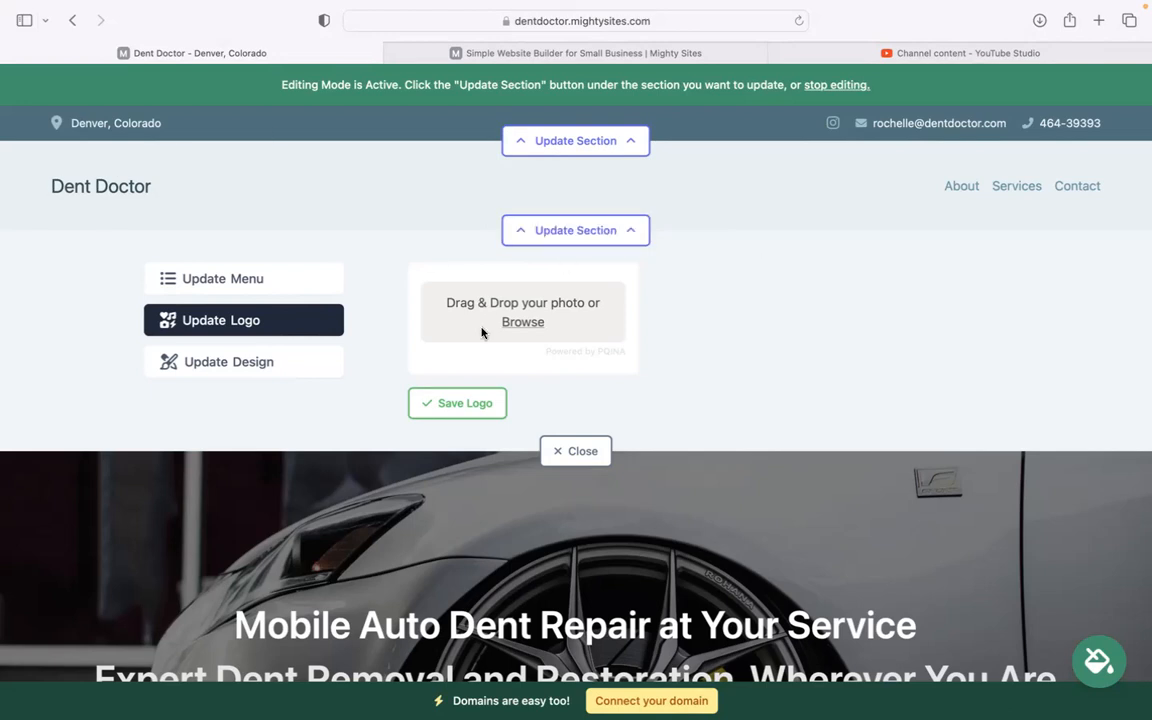
# Upload the Mighty Sites PNG from Downloads as the logo, save it, and close the panel
pyautogui.click(524, 331)
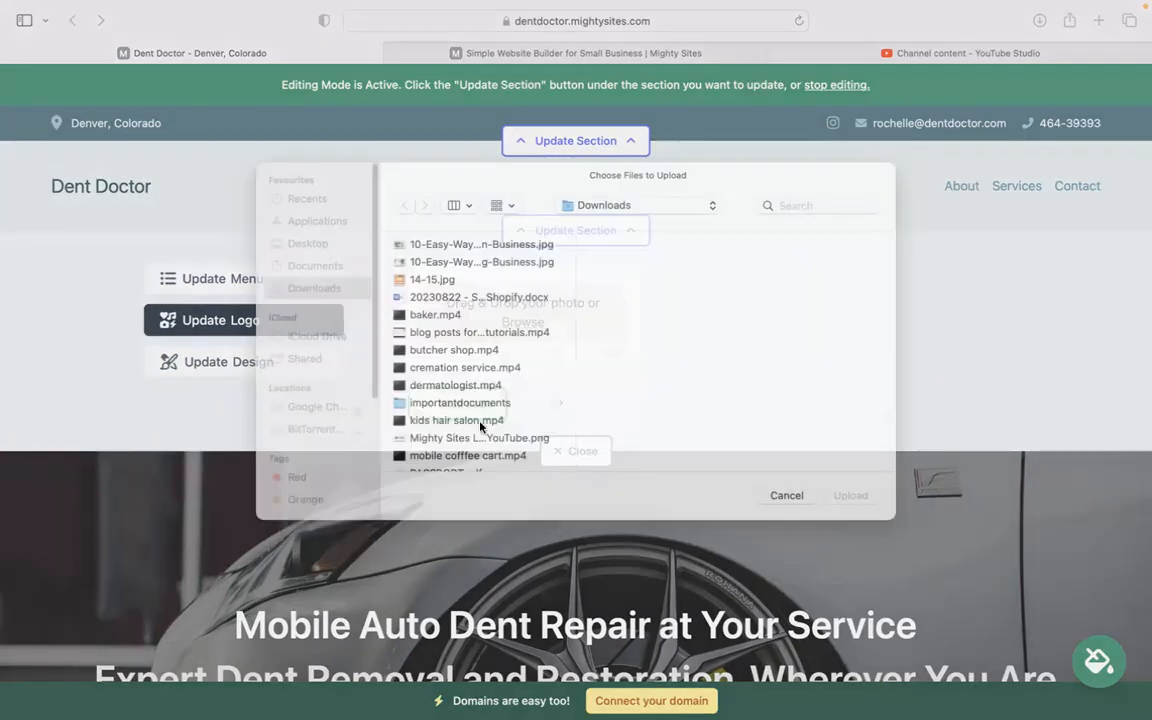
pyautogui.click(477, 457)
pyautogui.doubleClick(477, 457)
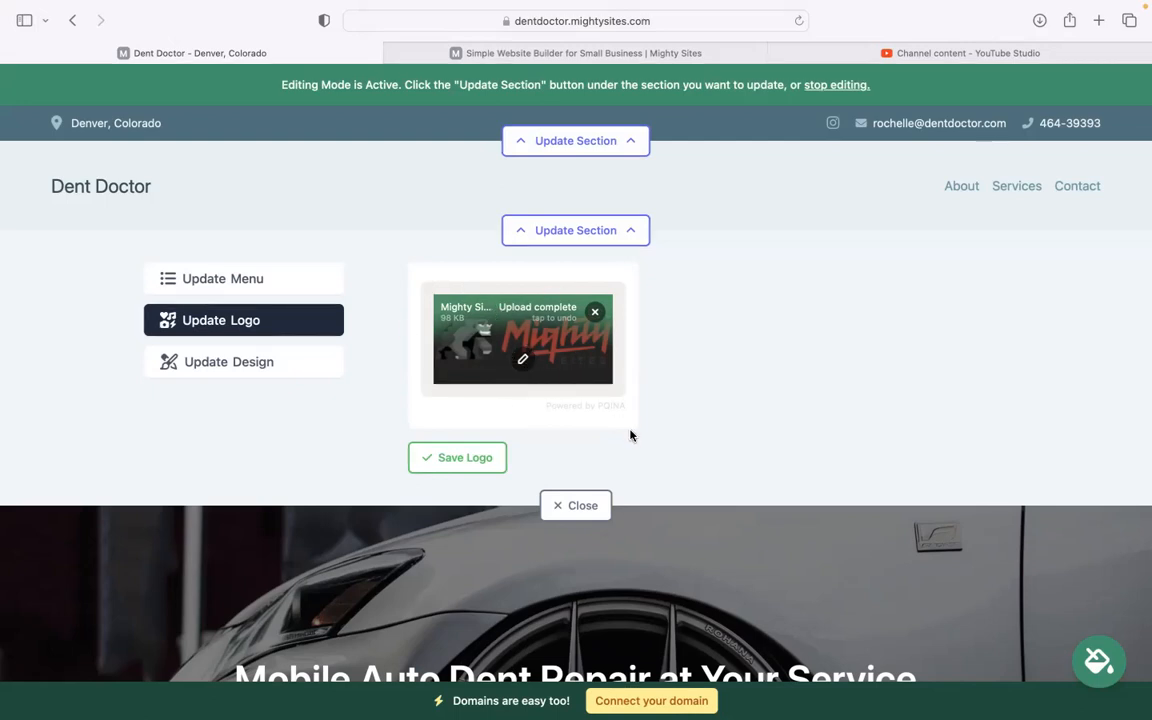
pyautogui.click(453, 458)
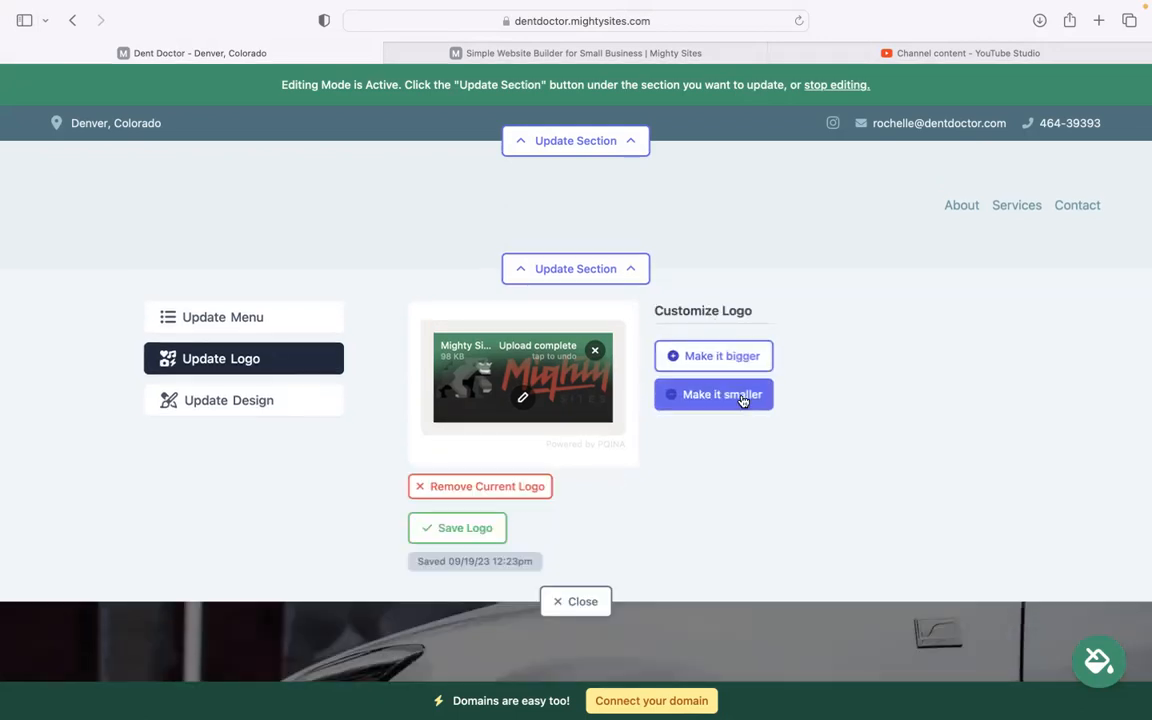
pyautogui.click(585, 600)
pyautogui.scroll(-5, 585, 600)
pyautogui.scroll(-3, 576, 620)
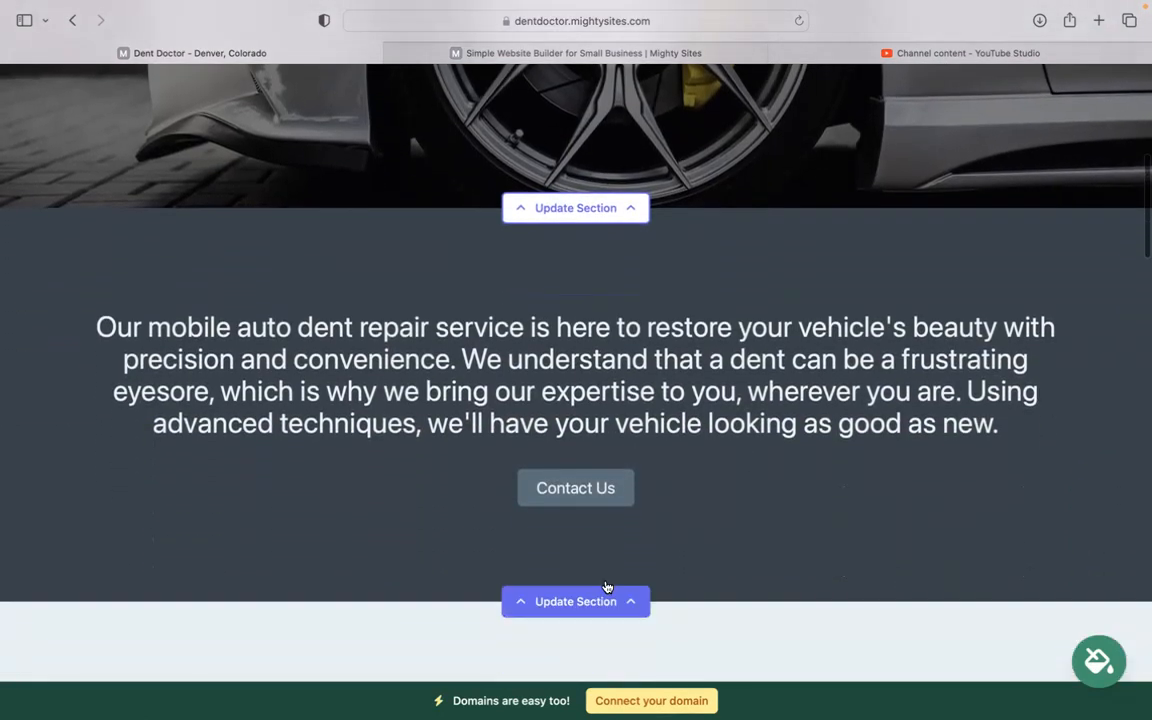
# Page through the theme swatches, pick the blue-gray theme and save it
pyautogui.scroll(5, 752, 530)
pyautogui.scroll(-5, 752, 530)
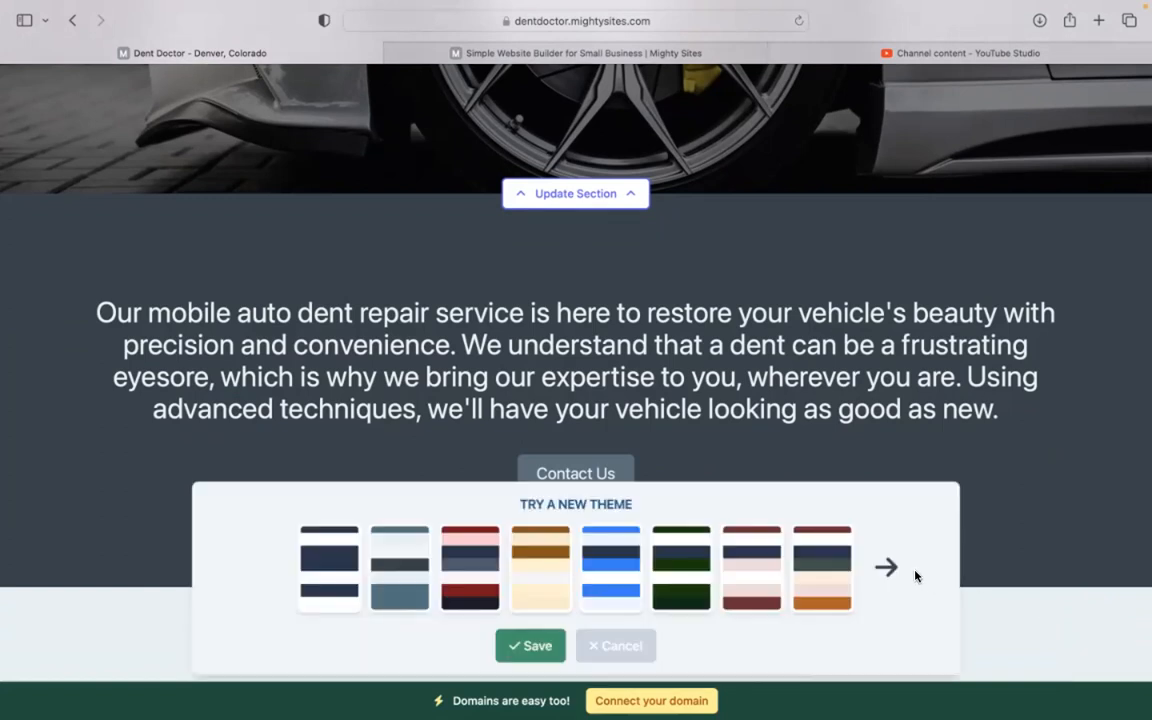
pyautogui.click(889, 567)
pyautogui.click(889, 567)
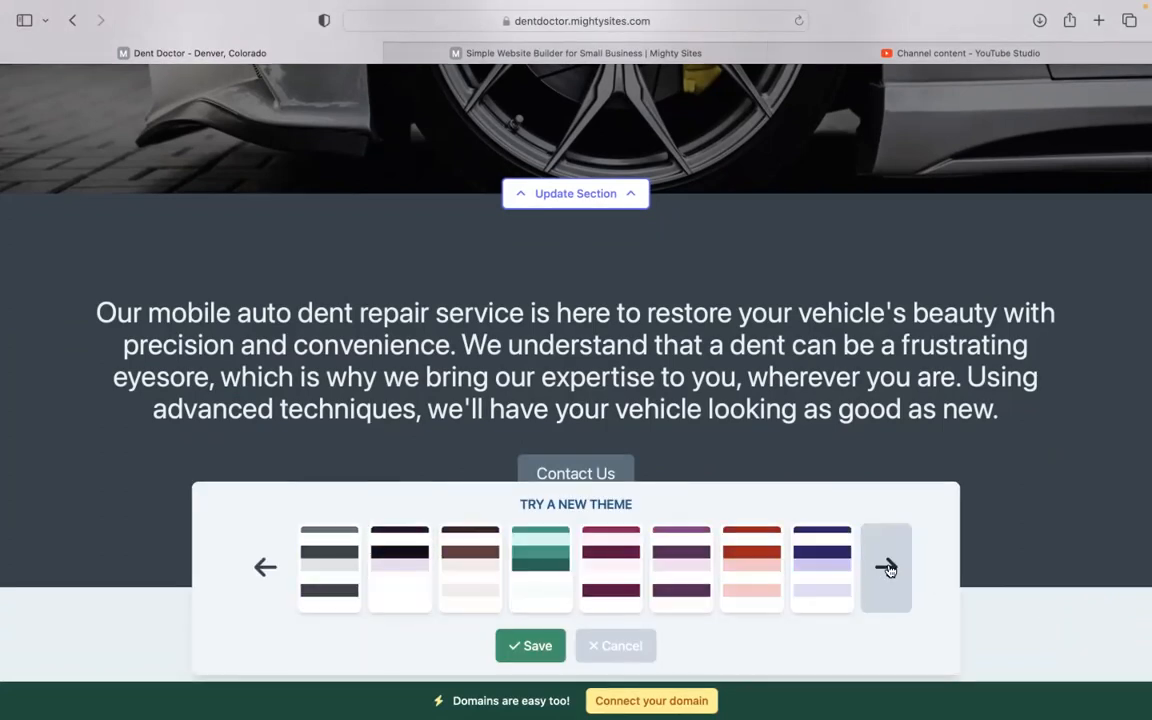
pyautogui.click(889, 567)
pyautogui.click(515, 567)
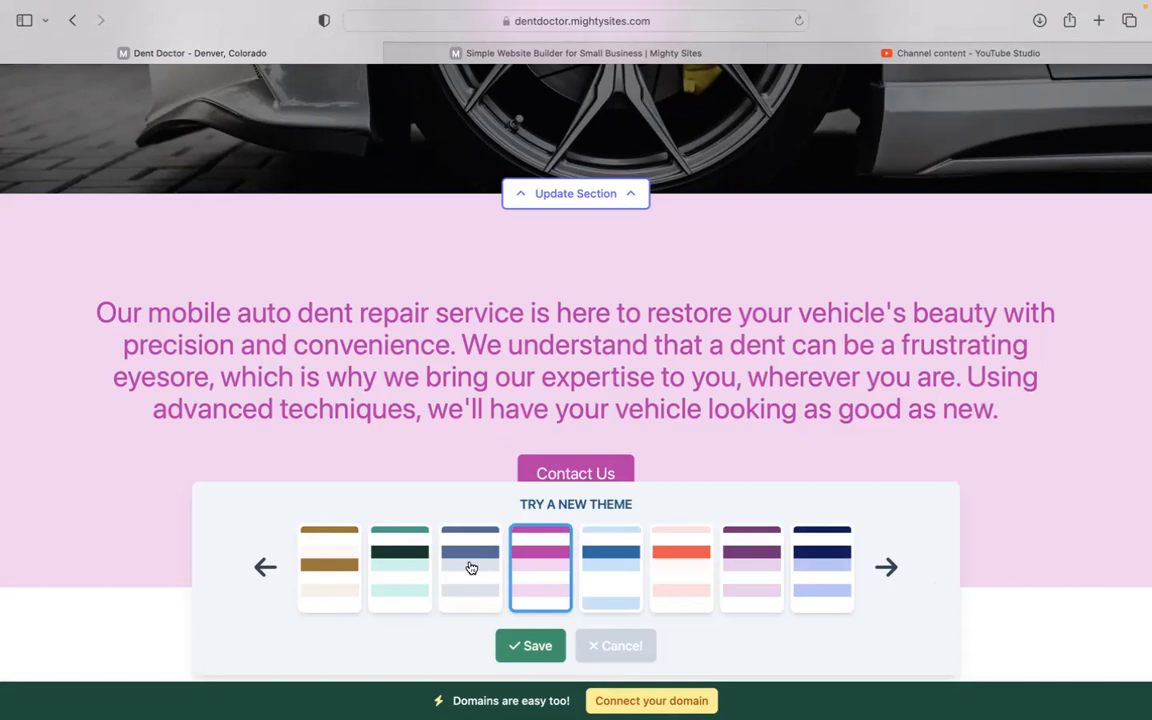
pyautogui.click(473, 571)
pyautogui.click(530, 646)
pyautogui.scroll(5, 576, 373)
pyautogui.scroll(-3, 576, 373)
pyautogui.scroll(5, 576, 373)
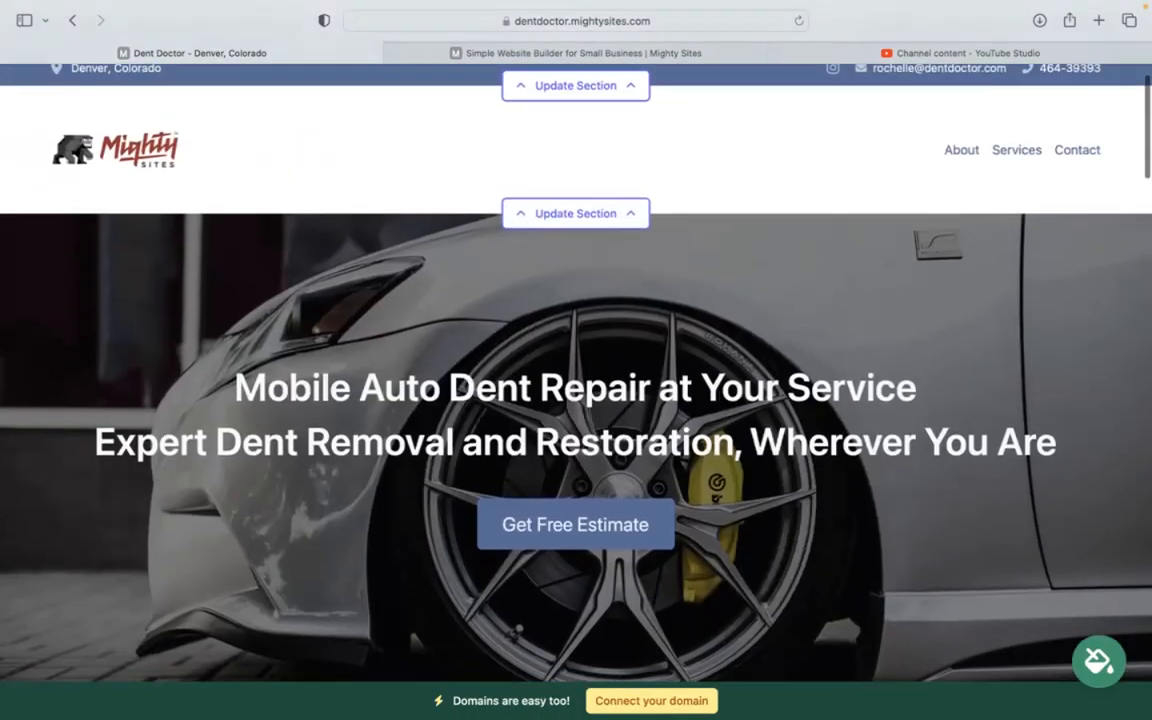
pyautogui.scroll(-5, 576, 370)
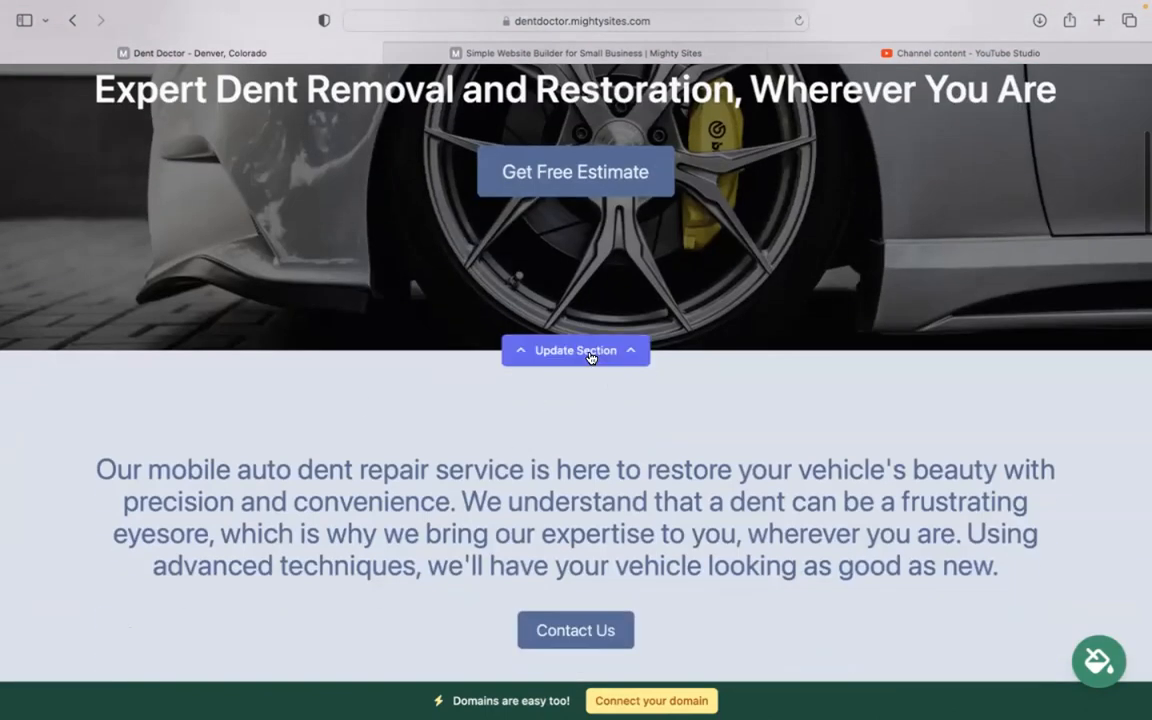
pyautogui.click(590, 352)
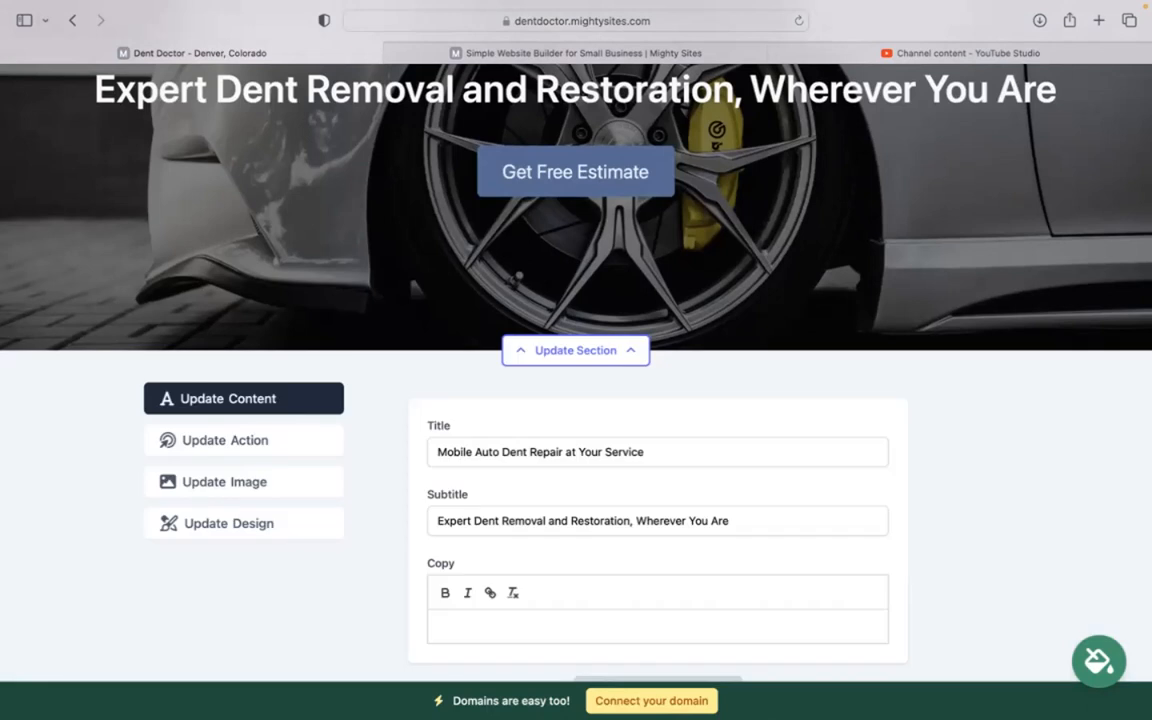
pyautogui.click(288, 438)
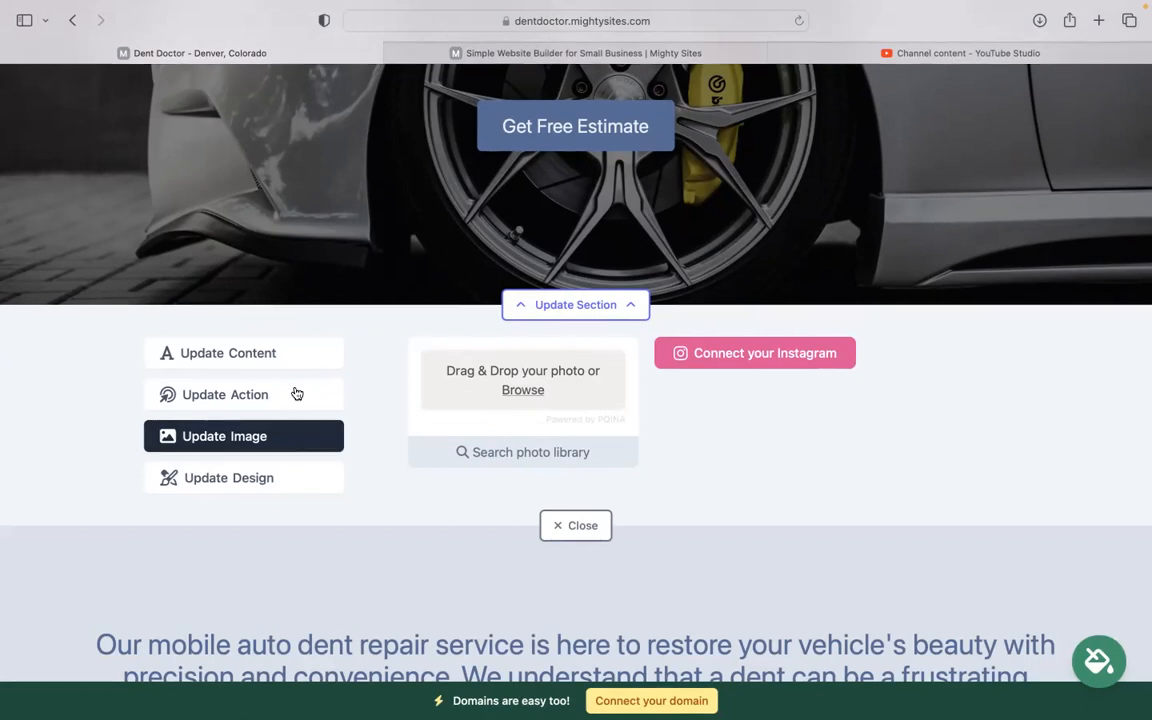
pyautogui.click(296, 394)
pyautogui.scroll(2, 296, 394)
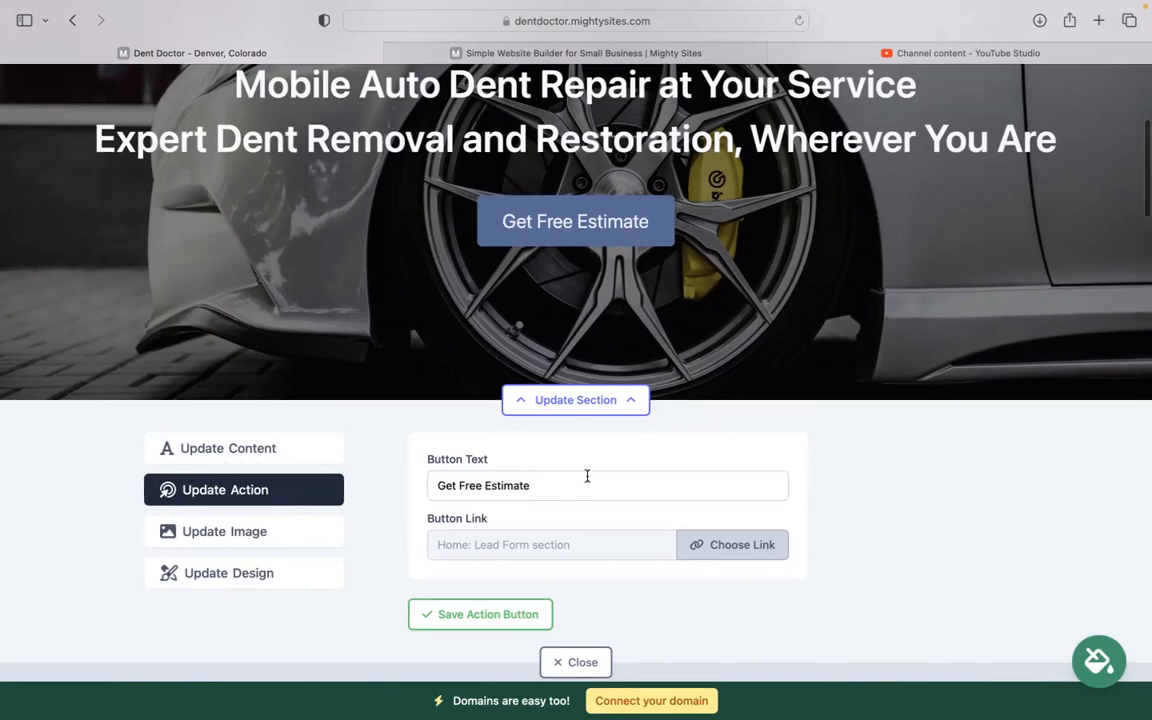
pyautogui.click(741, 543)
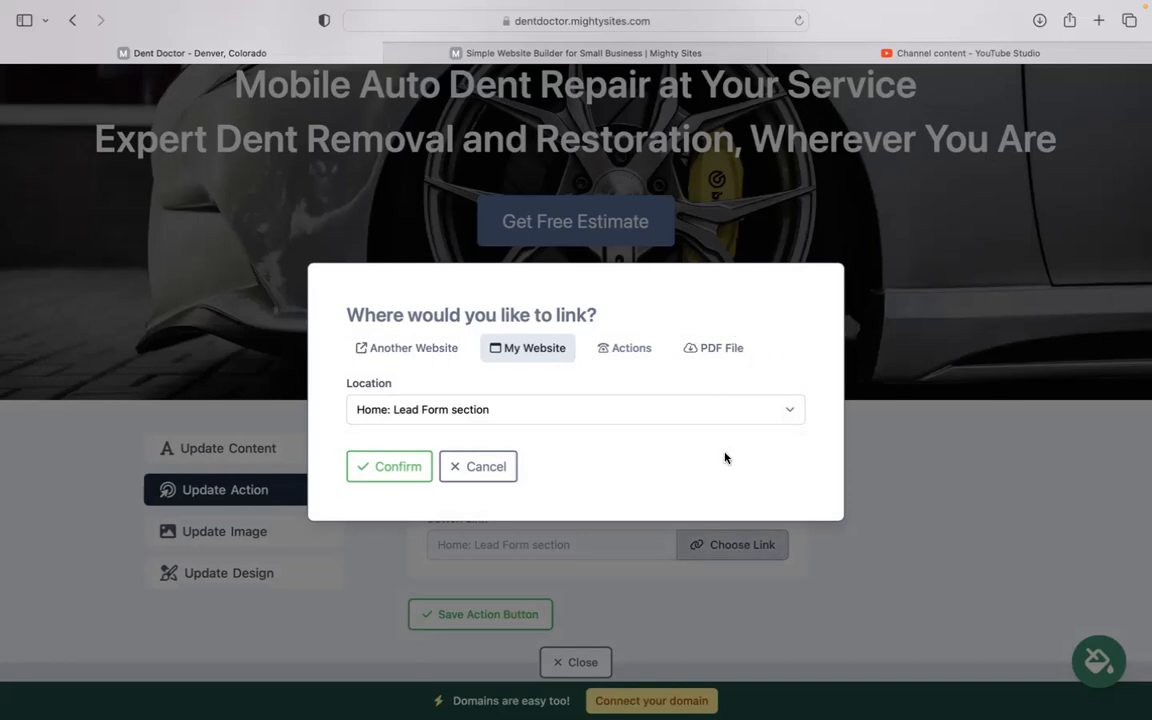
pyautogui.click(456, 458)
pyautogui.scroll(-5, 288, 437)
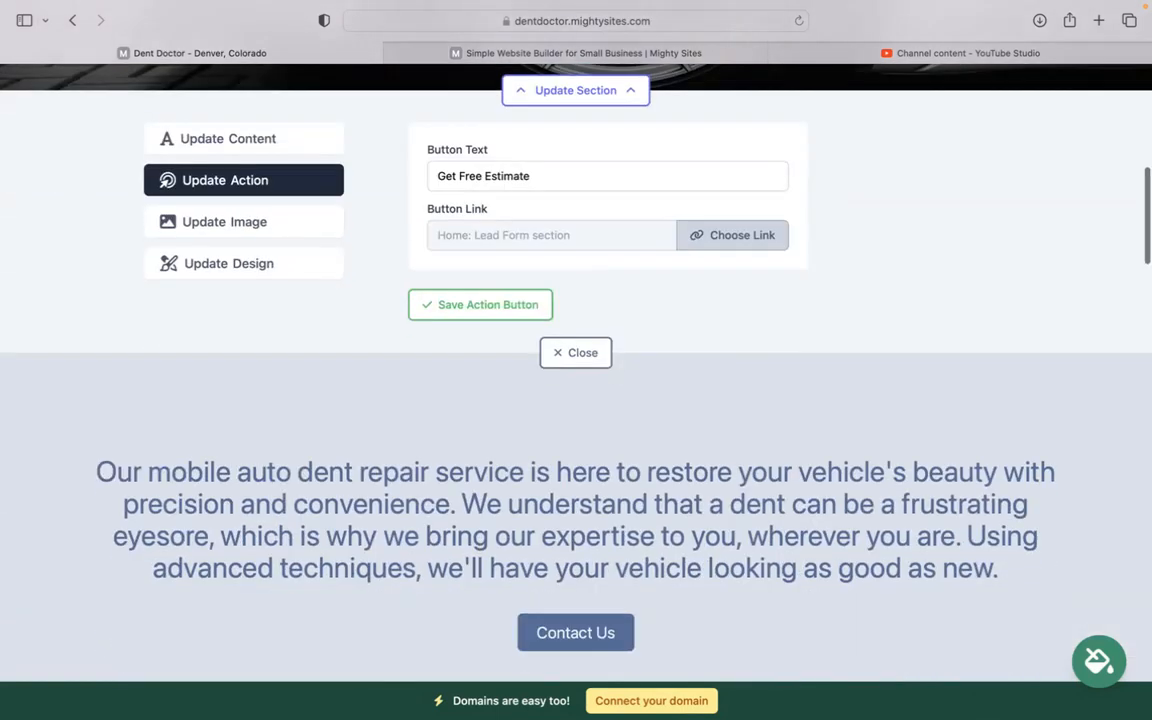
pyautogui.scroll(1, 231, 244)
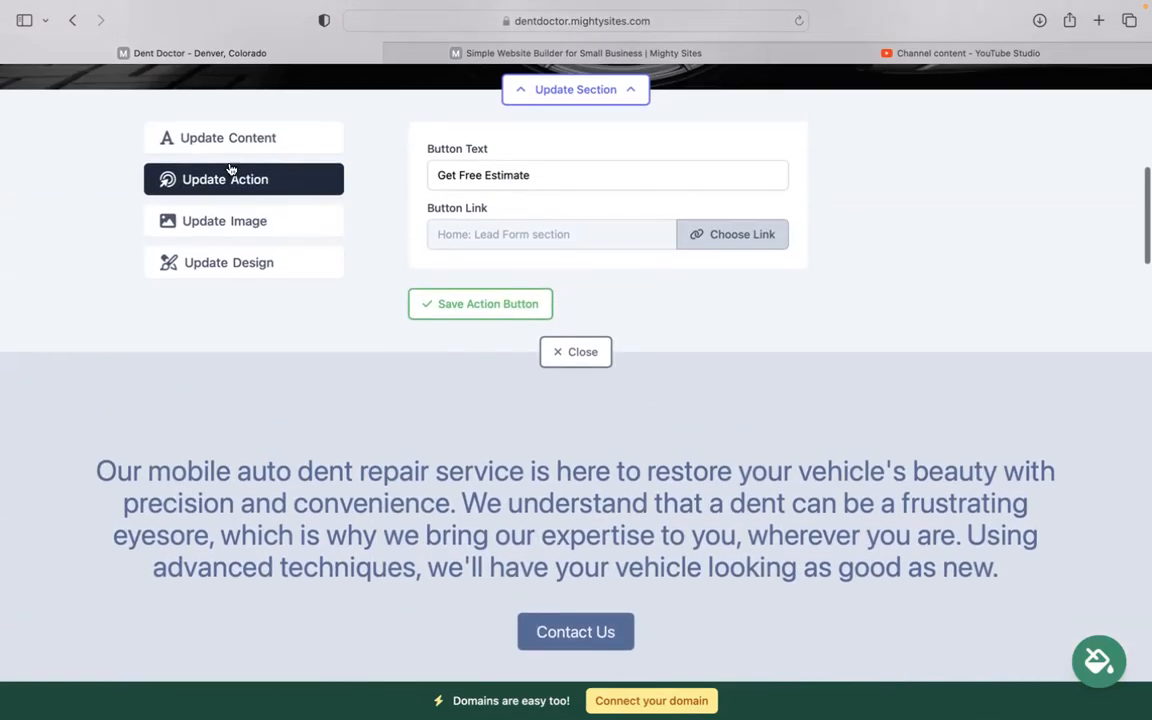
pyautogui.click(565, 355)
pyautogui.scroll(-10, 576, 380)
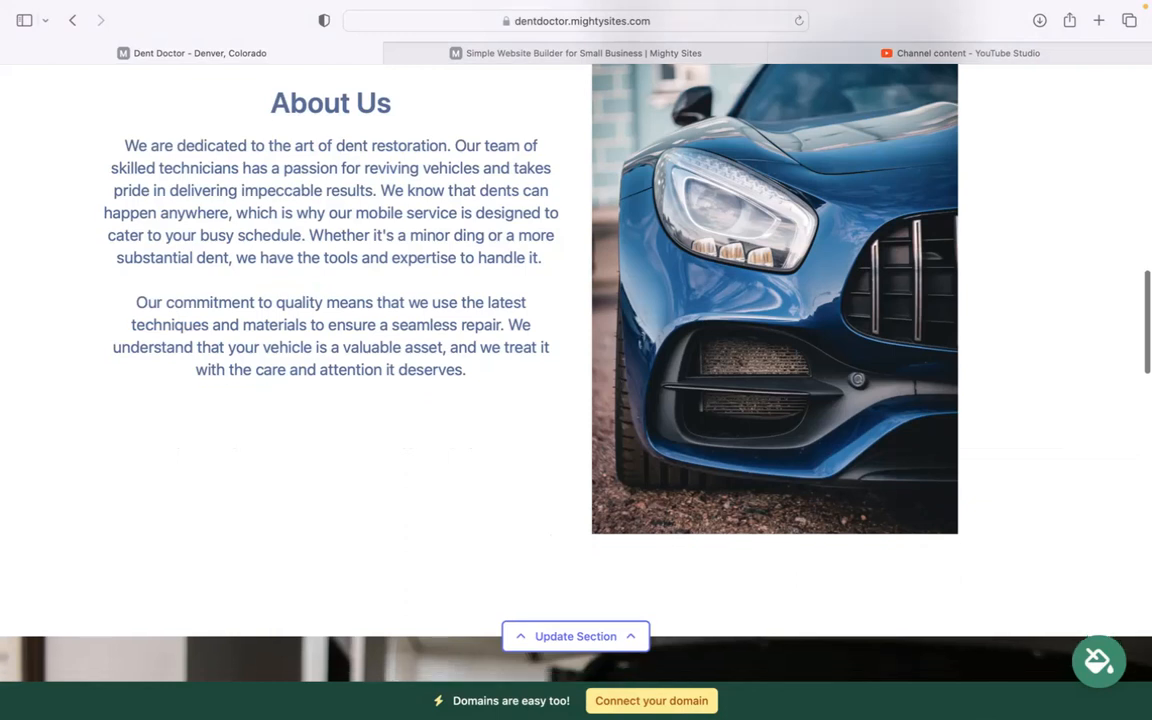
pyautogui.scroll(-10, 576, 380)
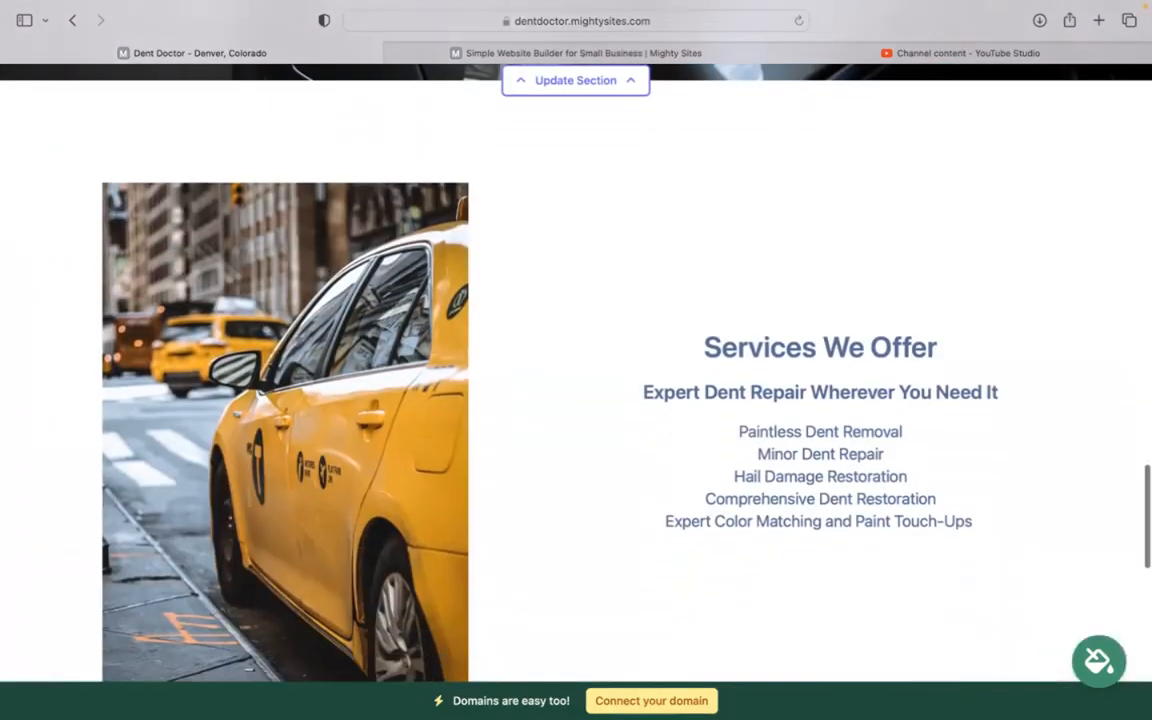
pyautogui.scroll(-8, 576, 380)
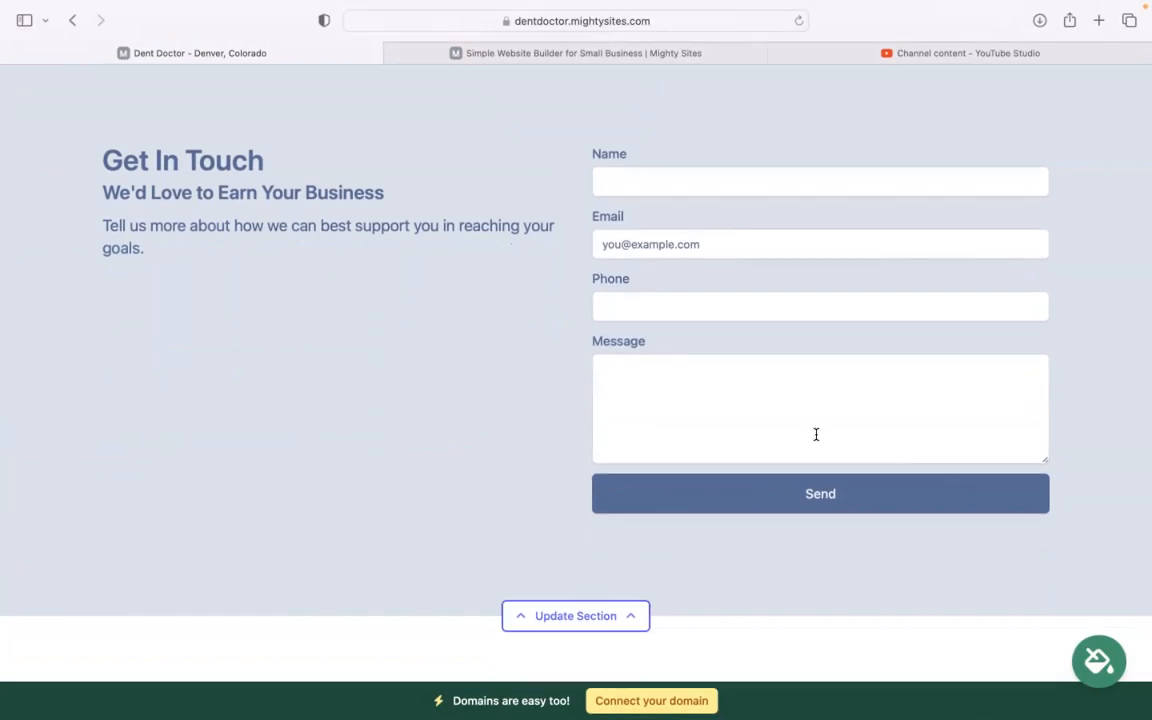
pyautogui.scroll(10, 868, 476)
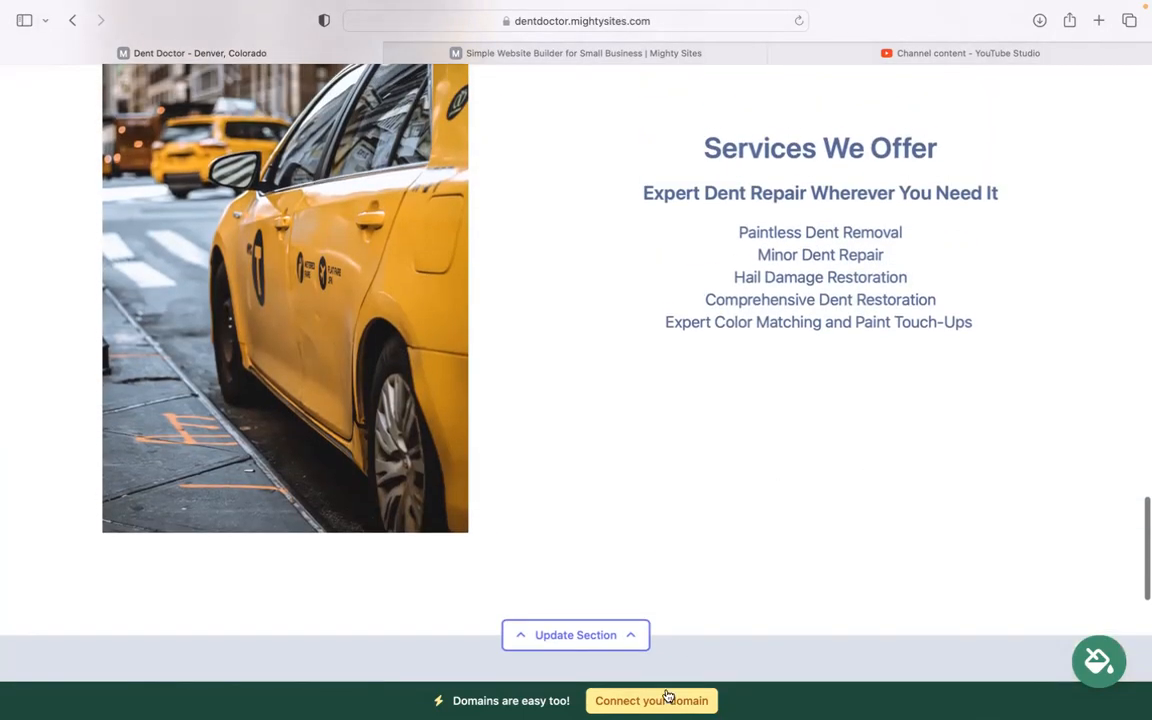
pyautogui.scroll(5, 779, 491)
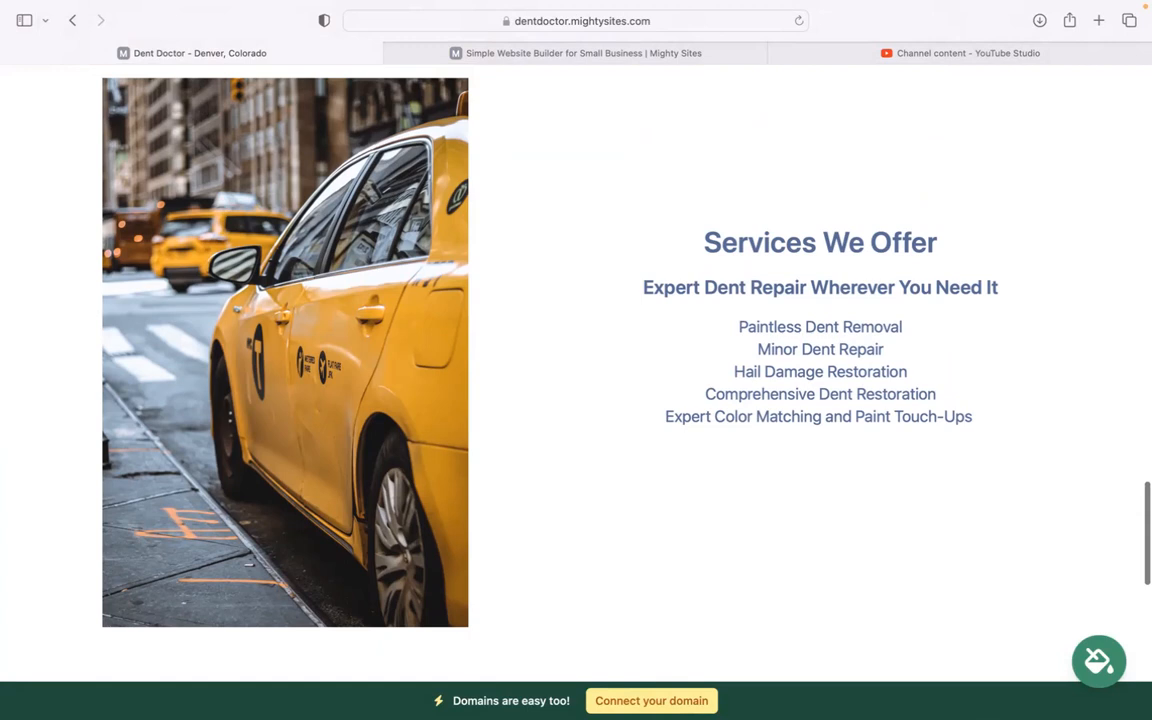
pyautogui.scroll(3, 576, 370)
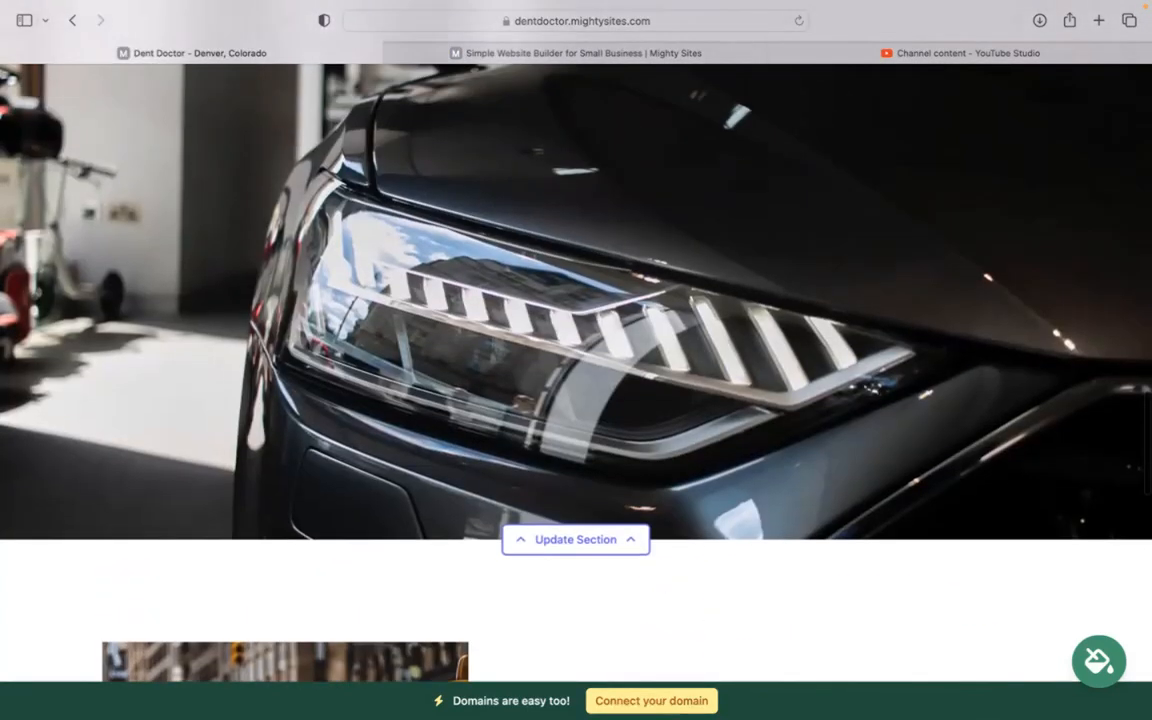
pyautogui.scroll(2, 576, 340)
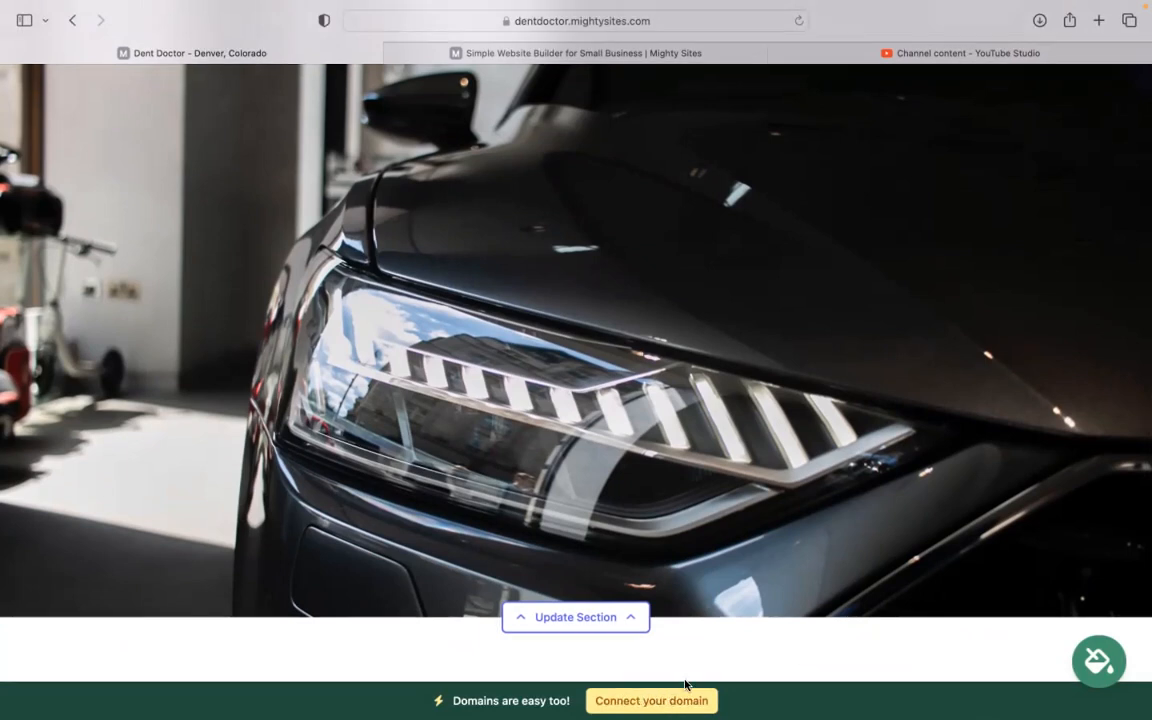
pyautogui.scroll(10, 576, 340)
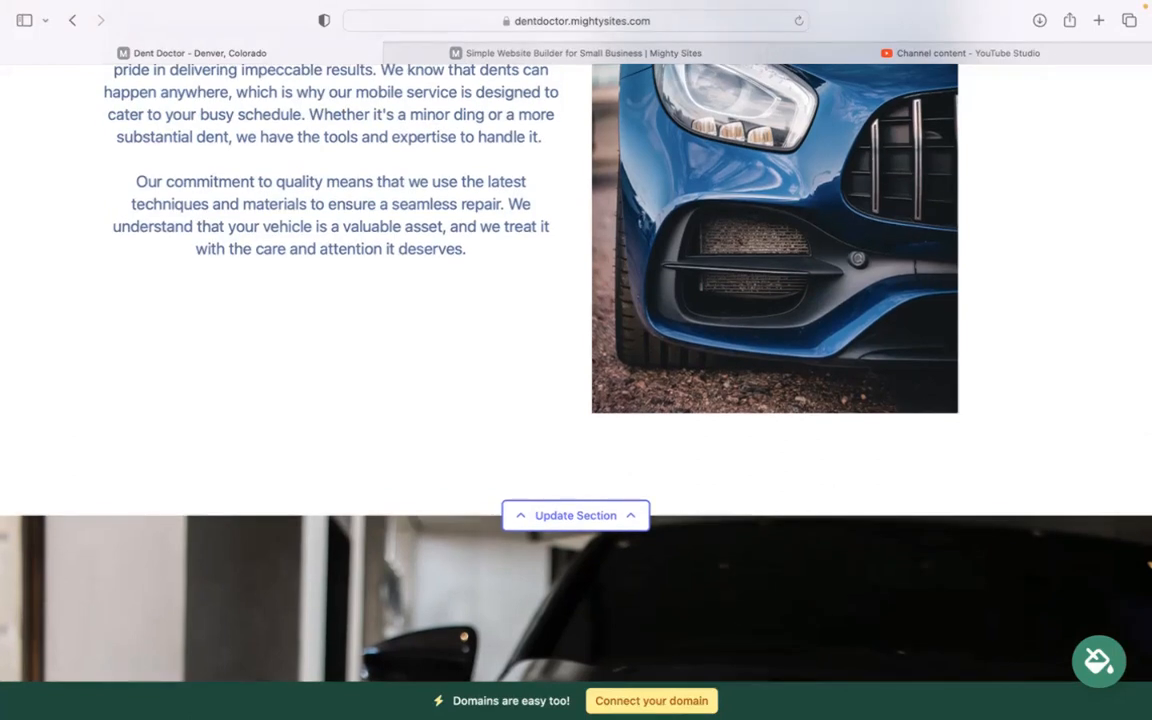
pyautogui.scroll(8, 576, 340)
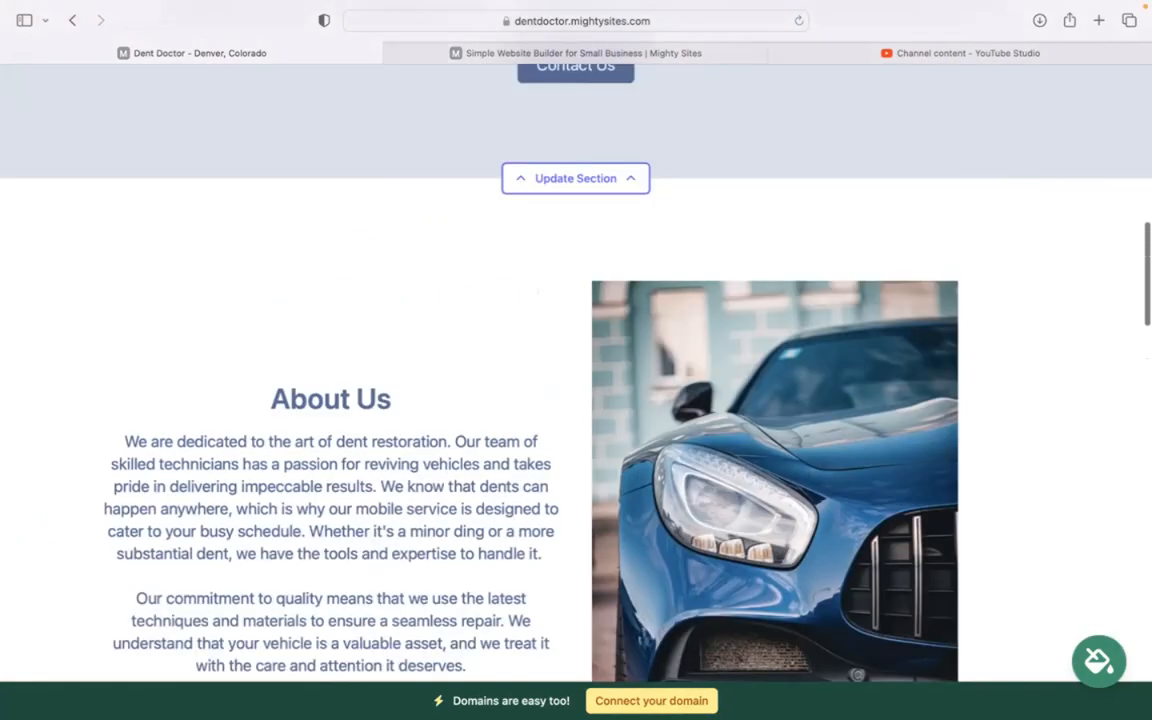
pyautogui.scroll(4, 576, 340)
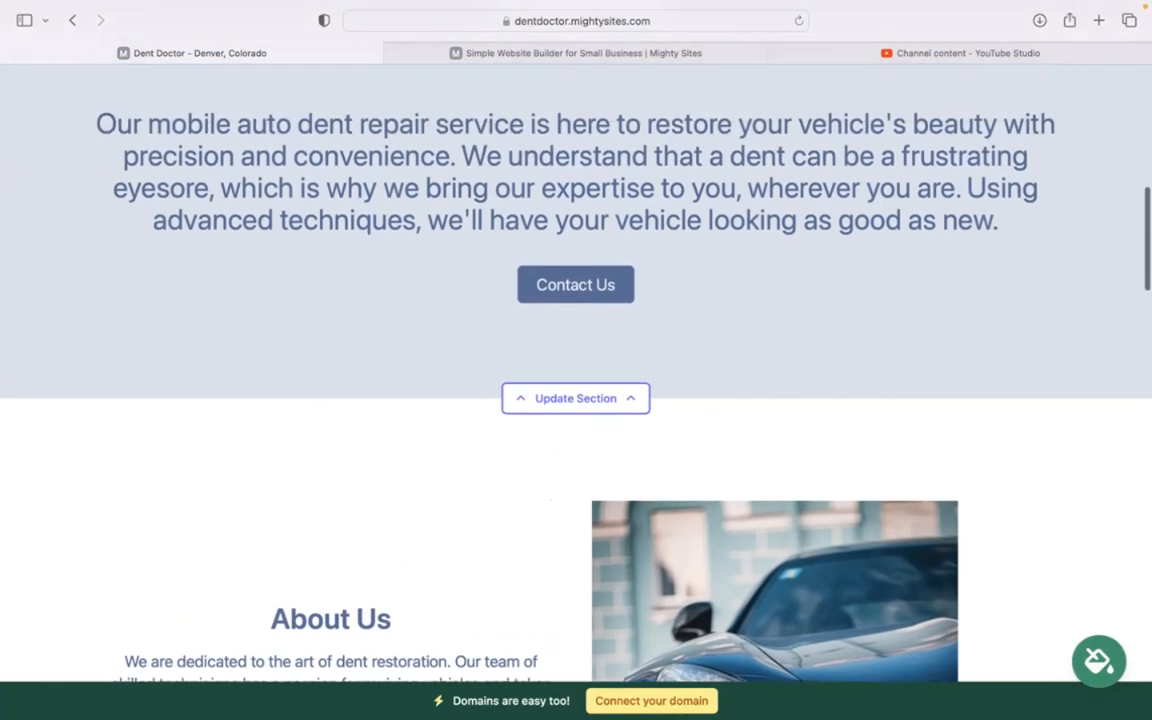
pyautogui.scroll(4, 576, 340)
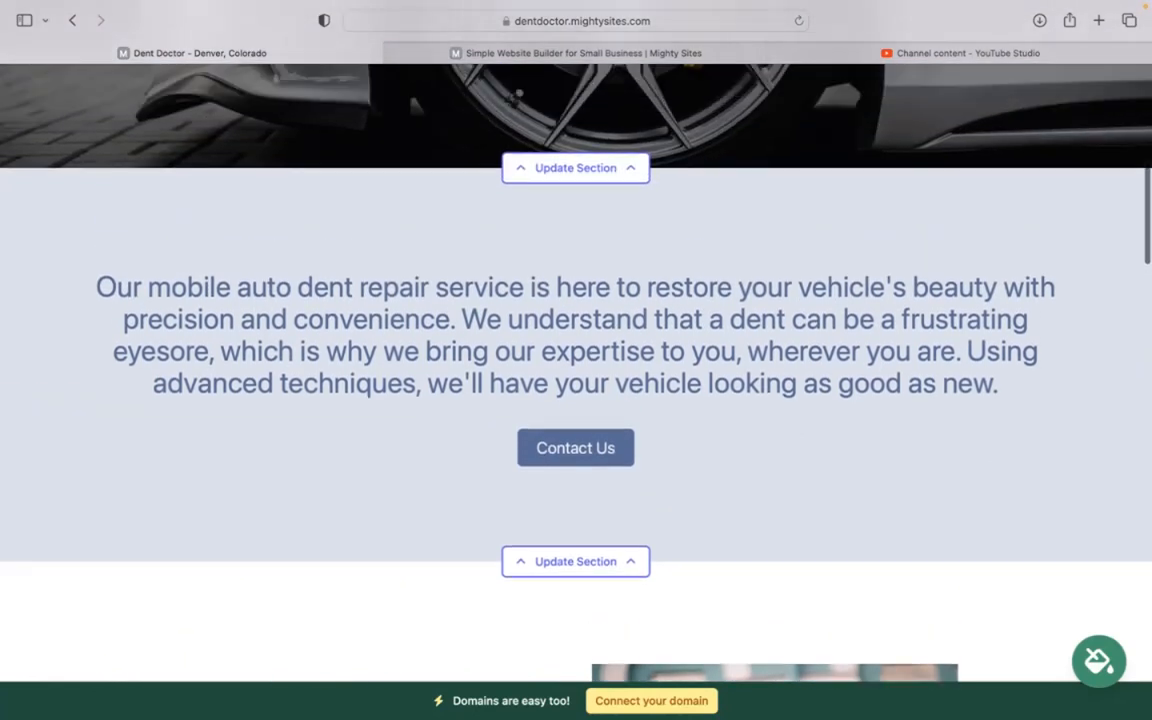
pyautogui.scroll(10, 576, 340)
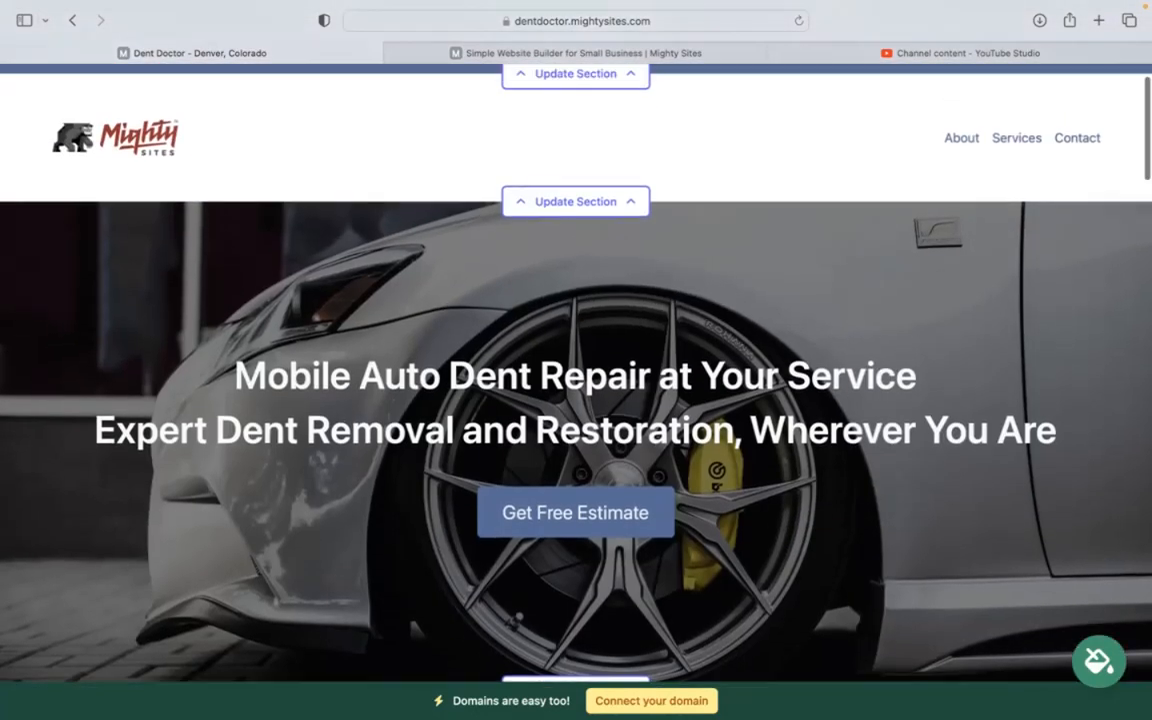
pyautogui.scroll(2, 576, 340)
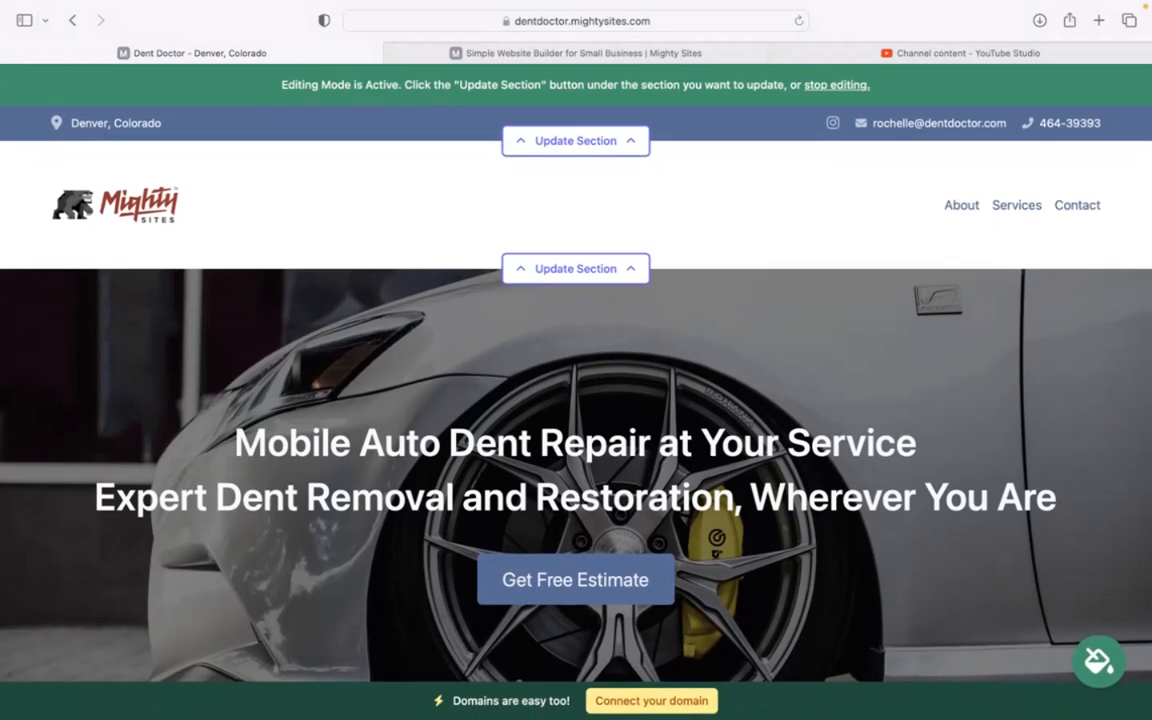